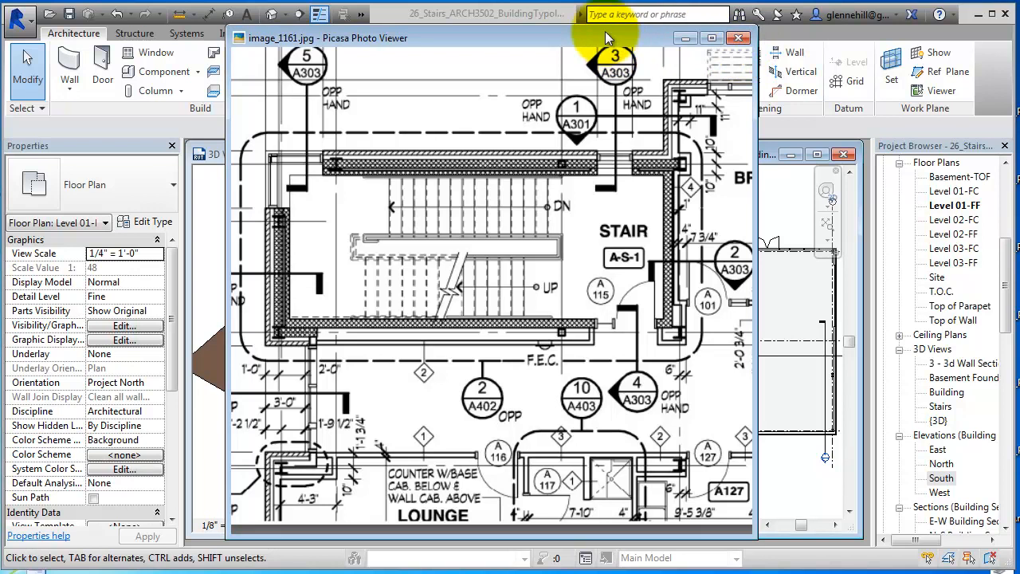
Switch to Picasa Photo Viewer and examine the riser, tread, nosing, stringer, run, rise and handrail in StaircaseTerminology.jpg, closing the viewer when done
click(738, 38)
drag(1019, 27, 609, 25)
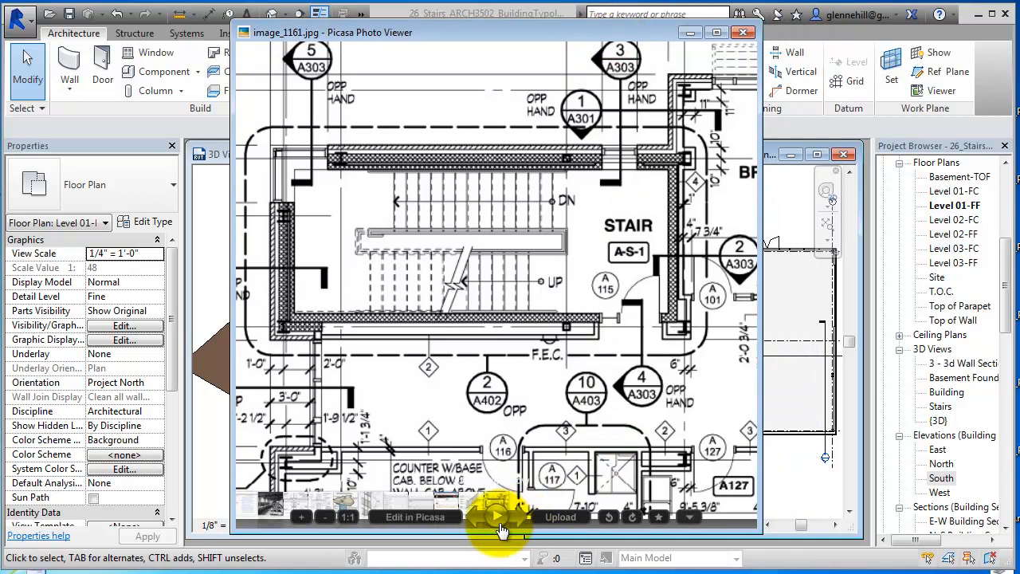
click(473, 518)
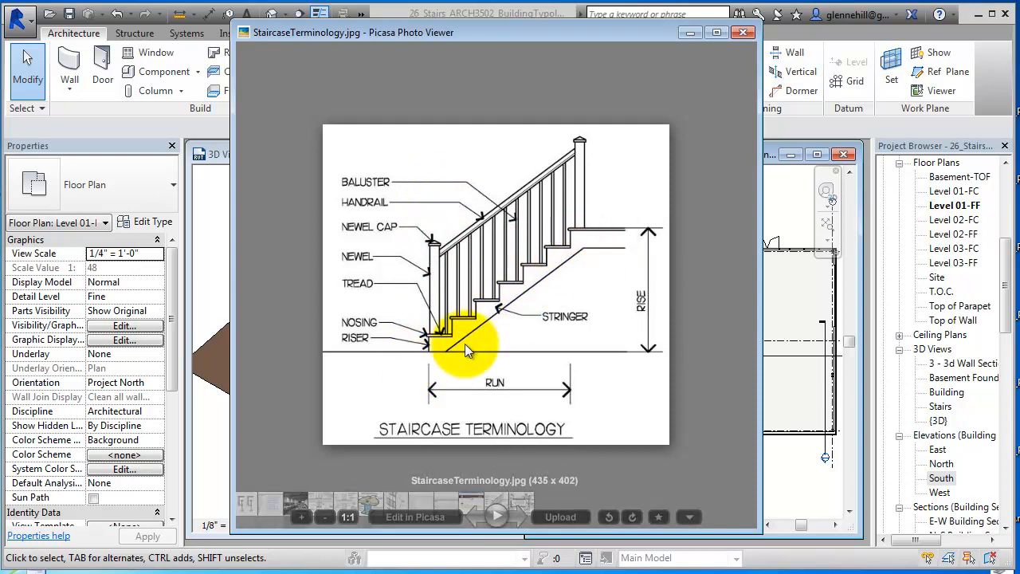
scroll(465, 341, up, 3)
scroll(464, 341, up, 1)
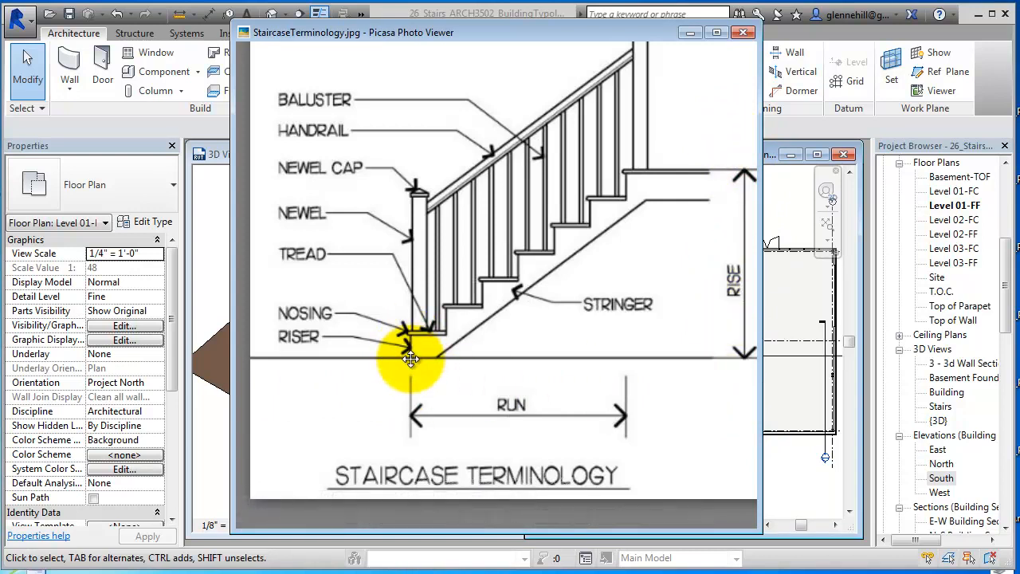
scroll(408, 346, up, 5)
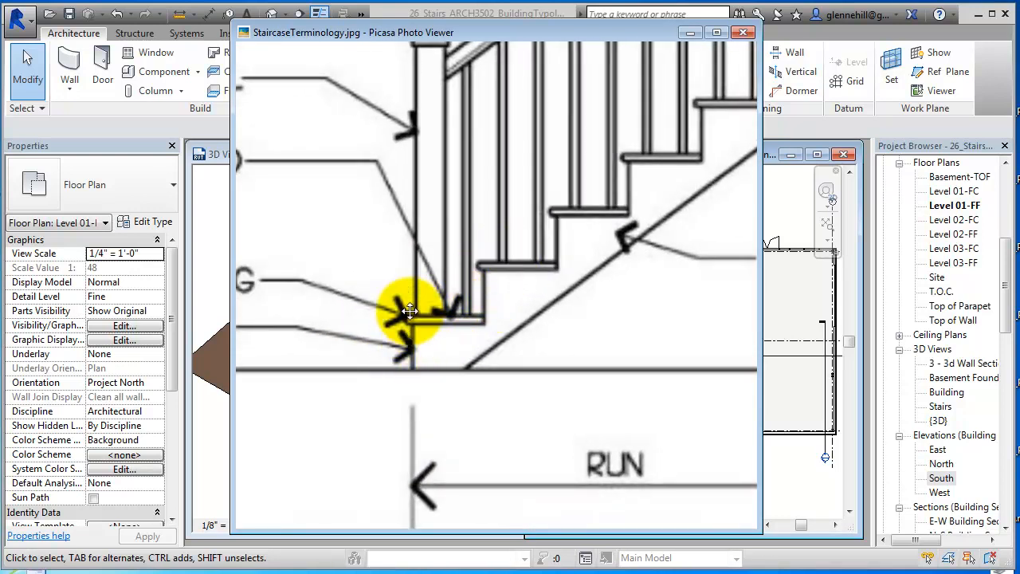
scroll(414, 362, down, 1)
scroll(414, 362, down, 5)
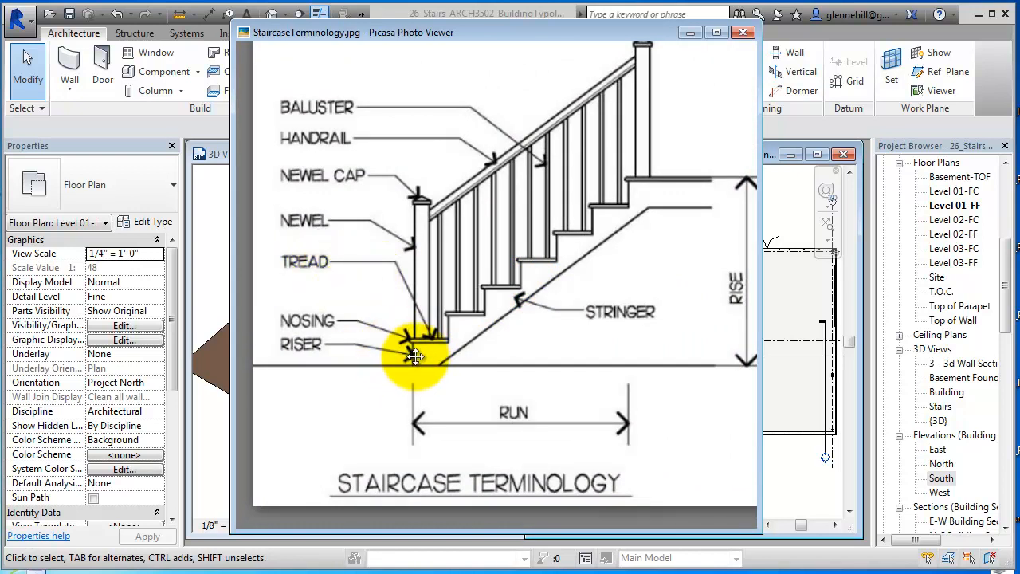
scroll(414, 335, up, 5)
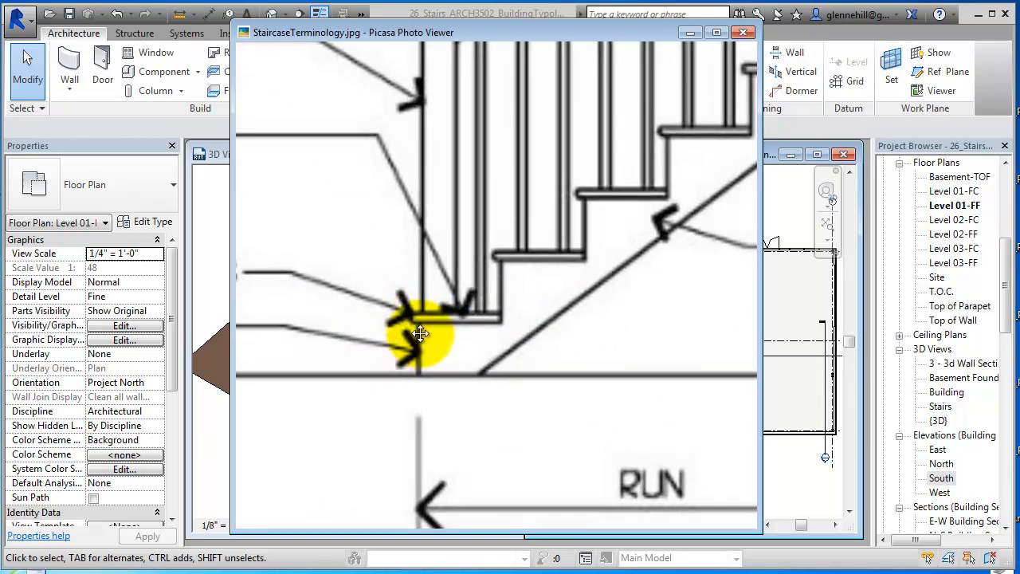
scroll(422, 329, down, 5)
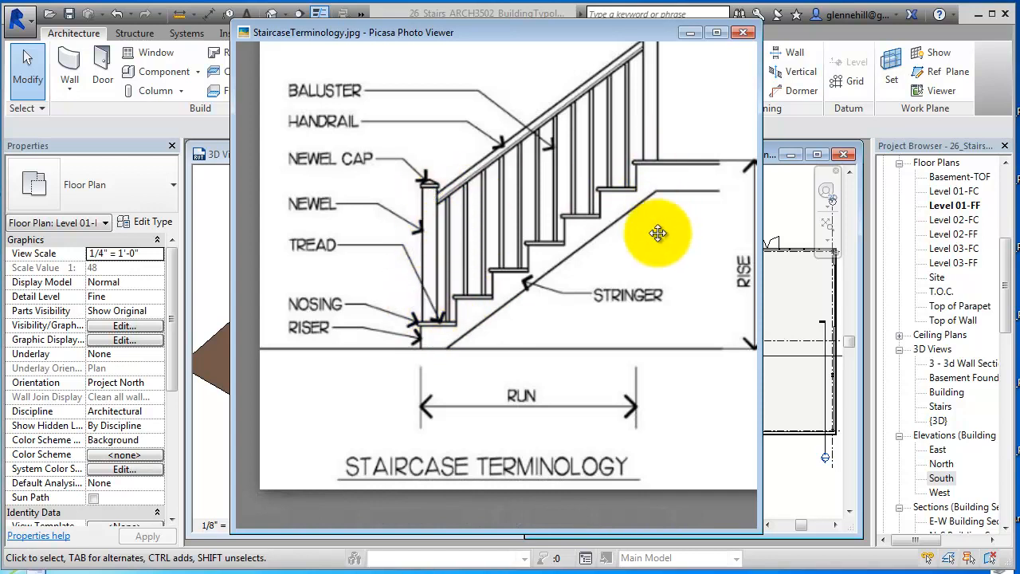
scroll(662, 217, down, 3)
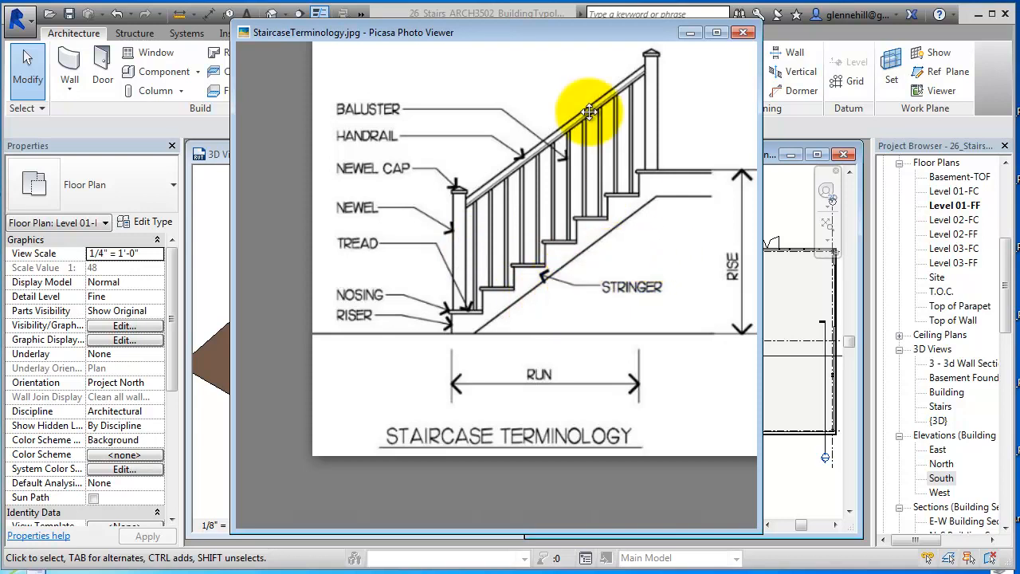
click(742, 32)
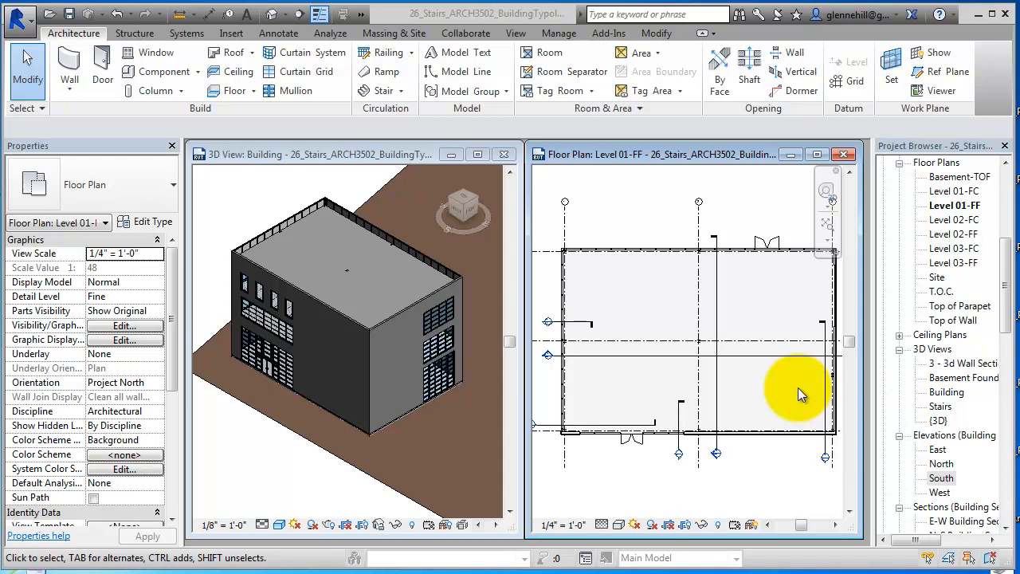
Maximize the Level 01-FF floor plan at the corner between grids B and C and start a Stair by Sketch in Run mode
scroll(797, 387, up, 2)
middle_drag(786, 391, 761, 358)
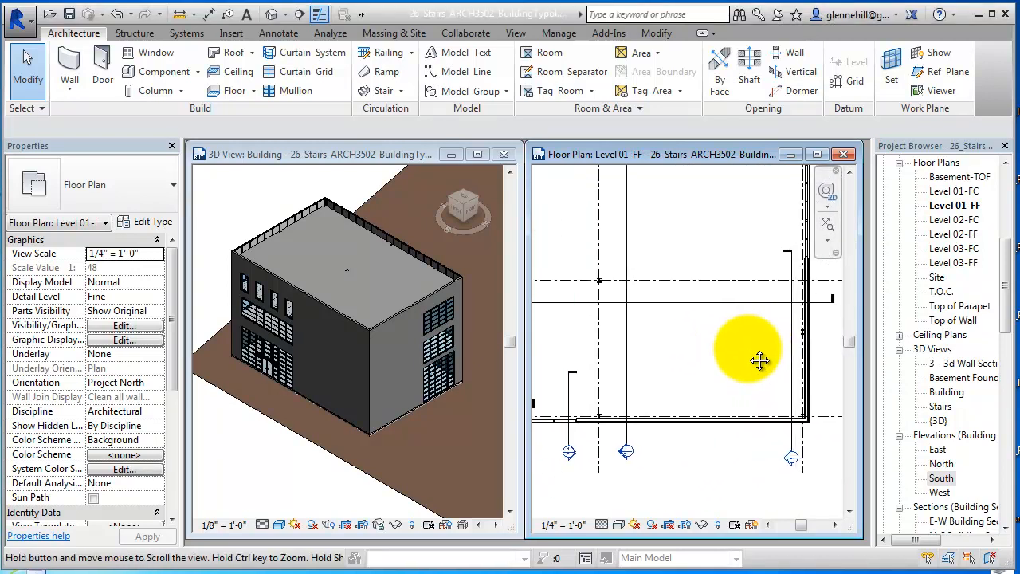
scroll(741, 348, up, 2)
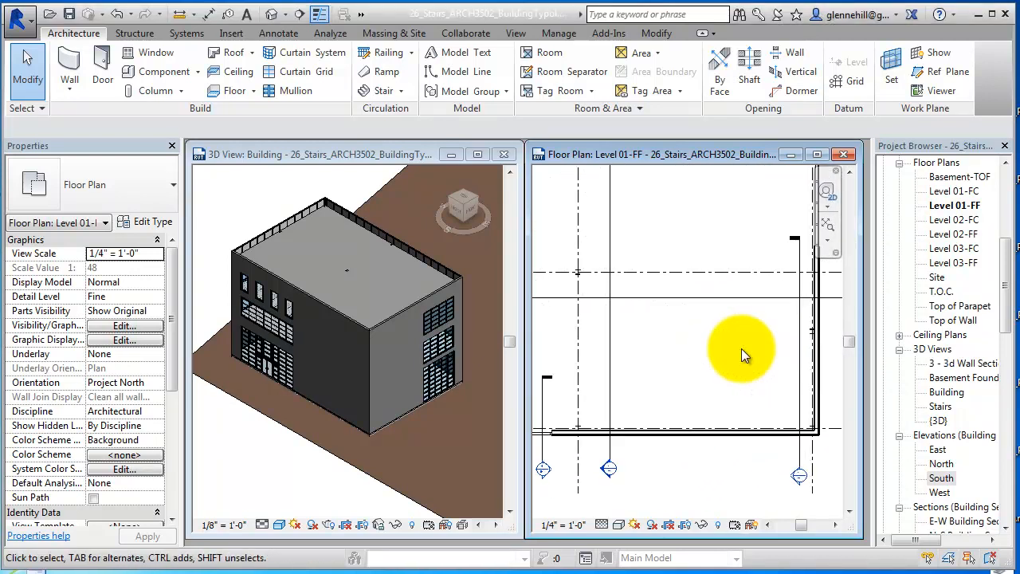
click(817, 153)
middle_drag(485, 336, 690, 383)
scroll(593, 357, up, 1)
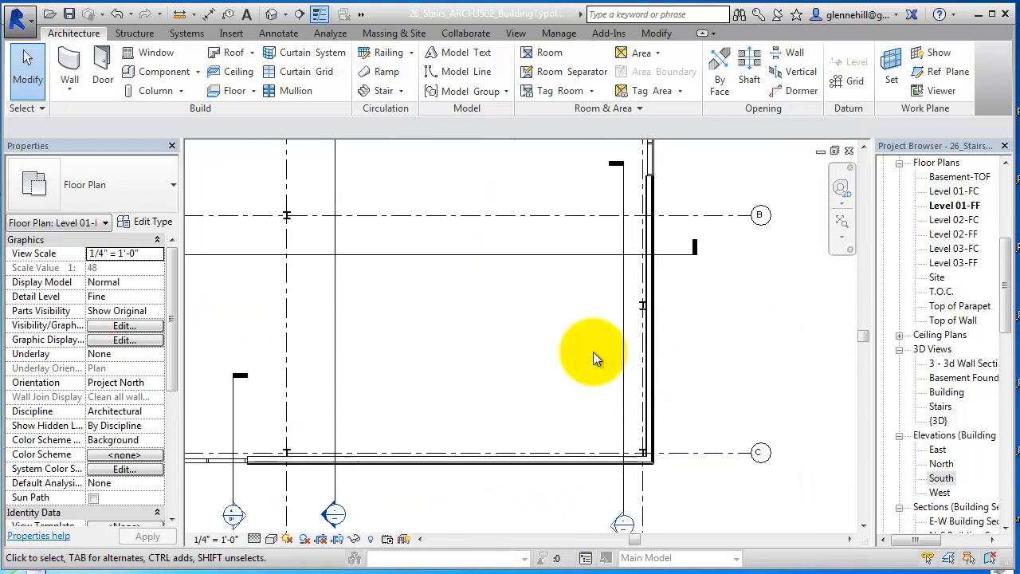
scroll(593, 351, up, 1)
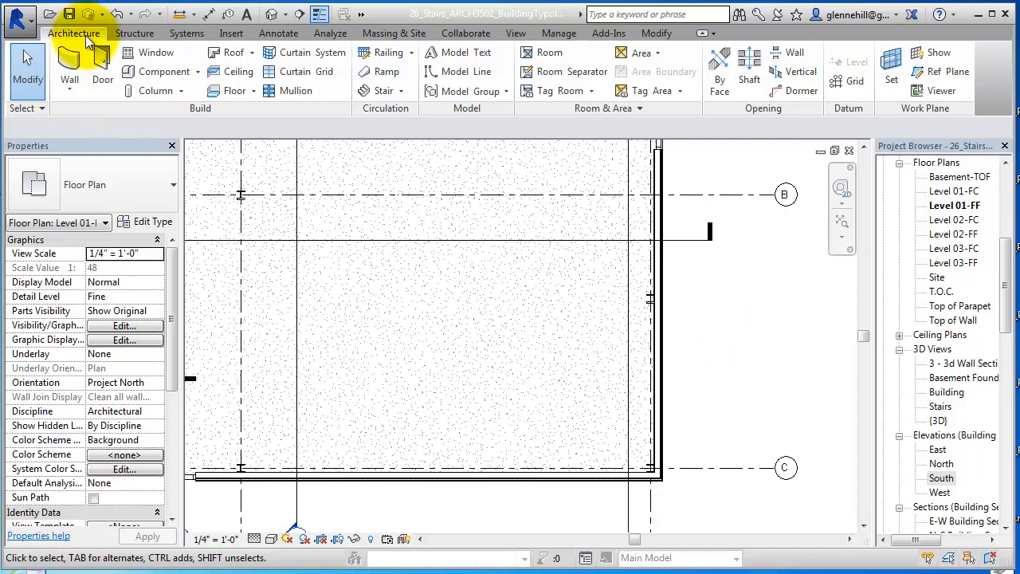
click(400, 91)
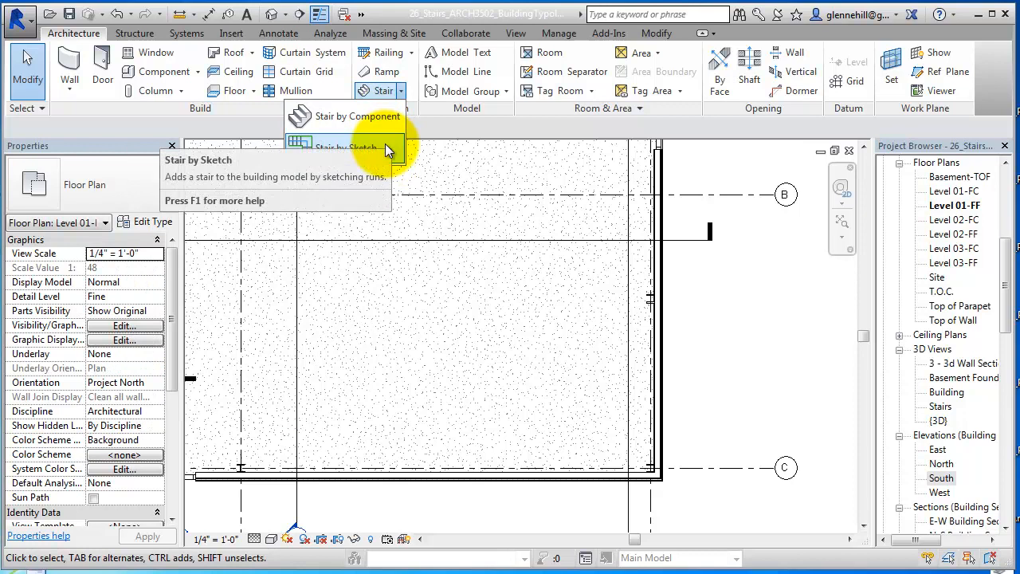
click(385, 148)
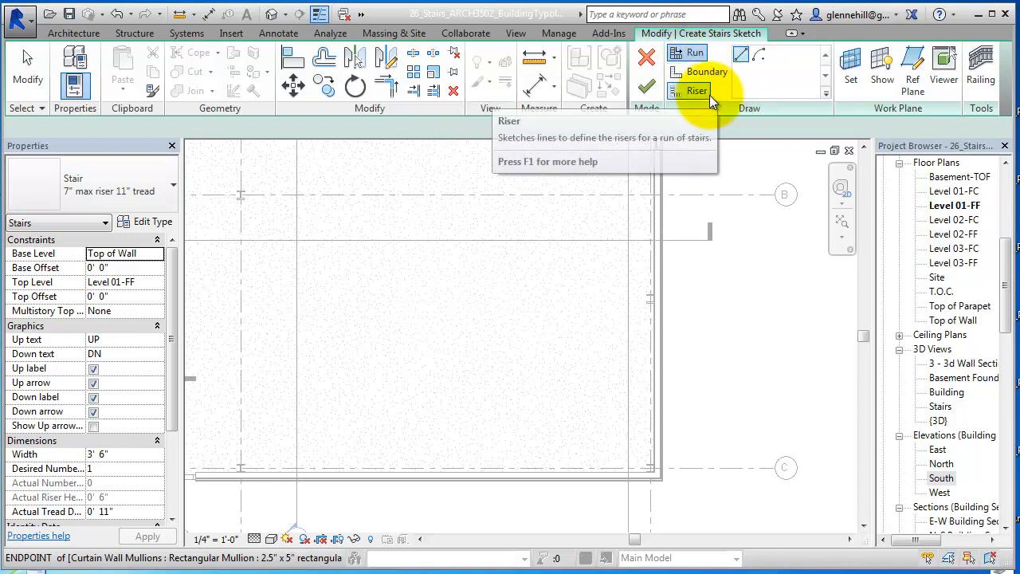
click(689, 59)
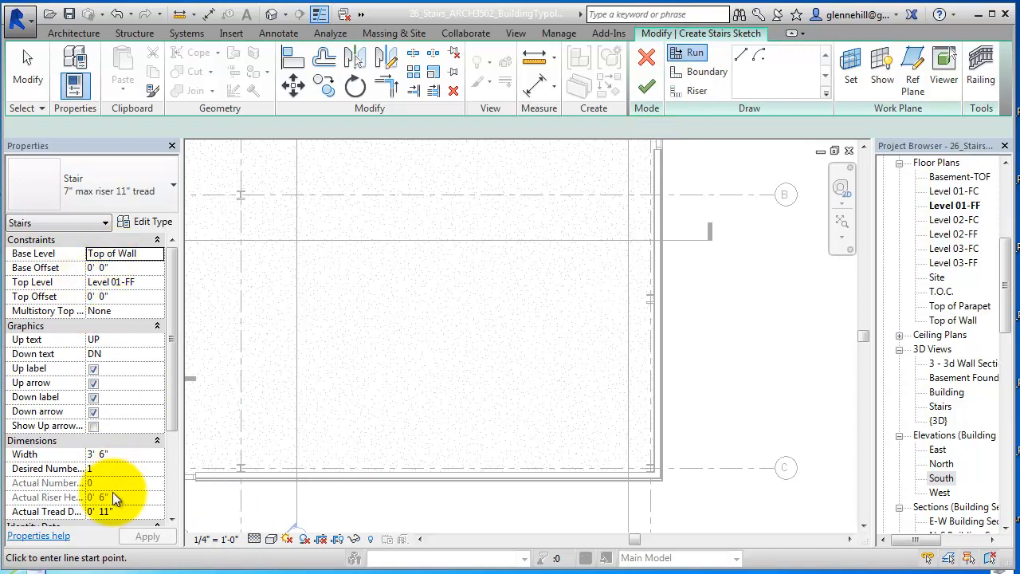
Set the stair's base level to Level 01-FF and its top level to Level 02-FF
click(153, 253)
click(157, 255)
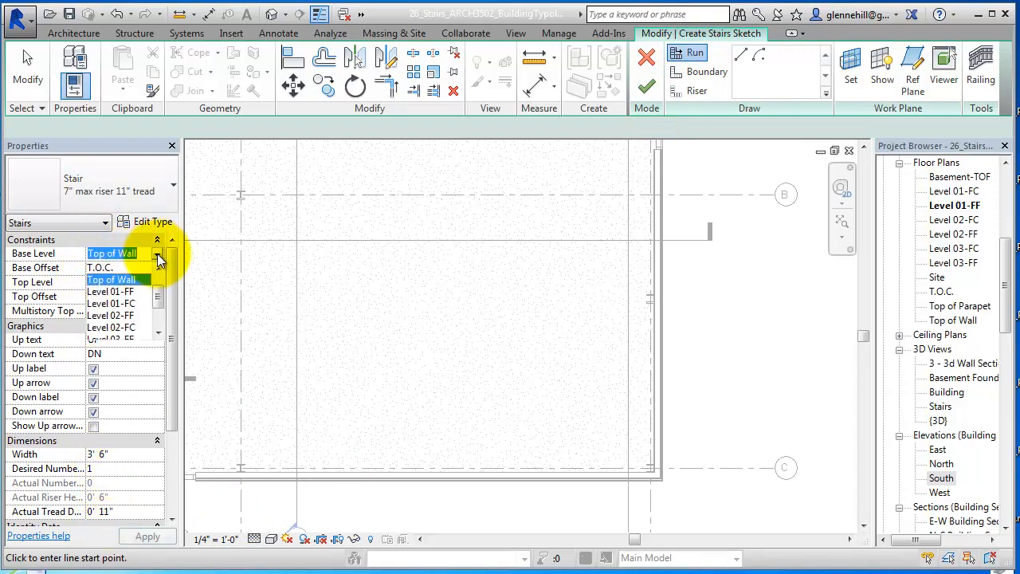
click(111, 291)
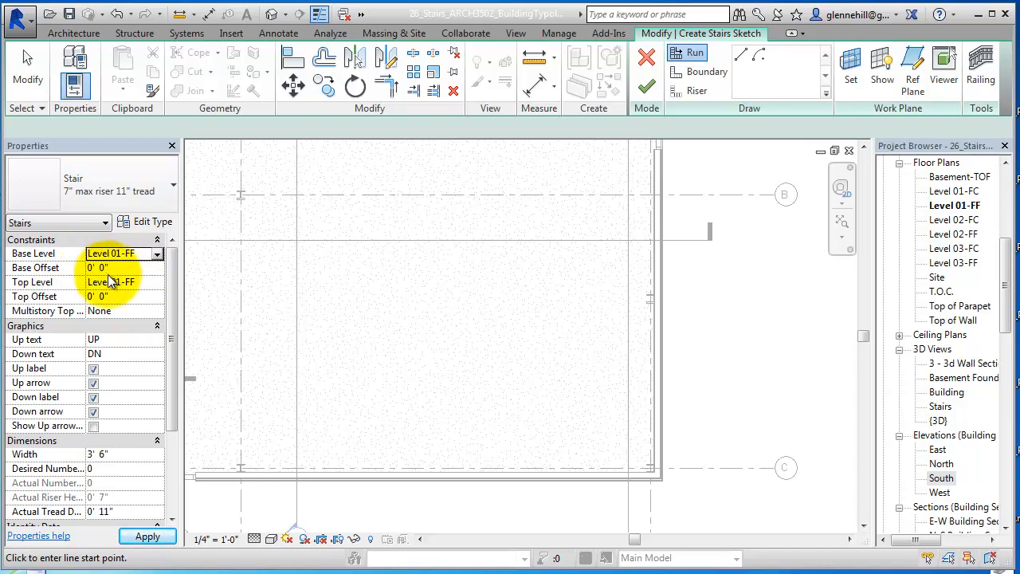
click(160, 285)
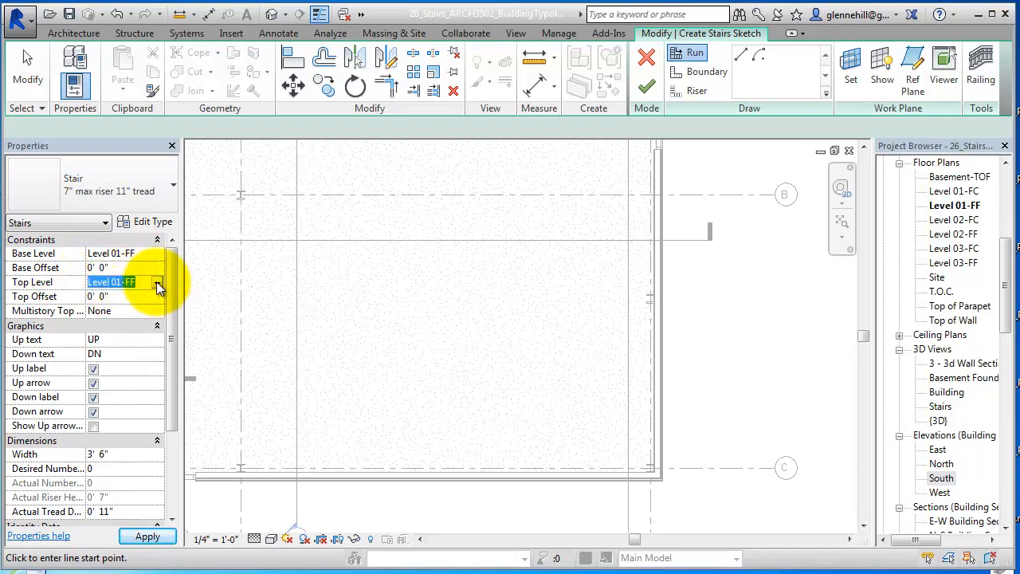
click(157, 283)
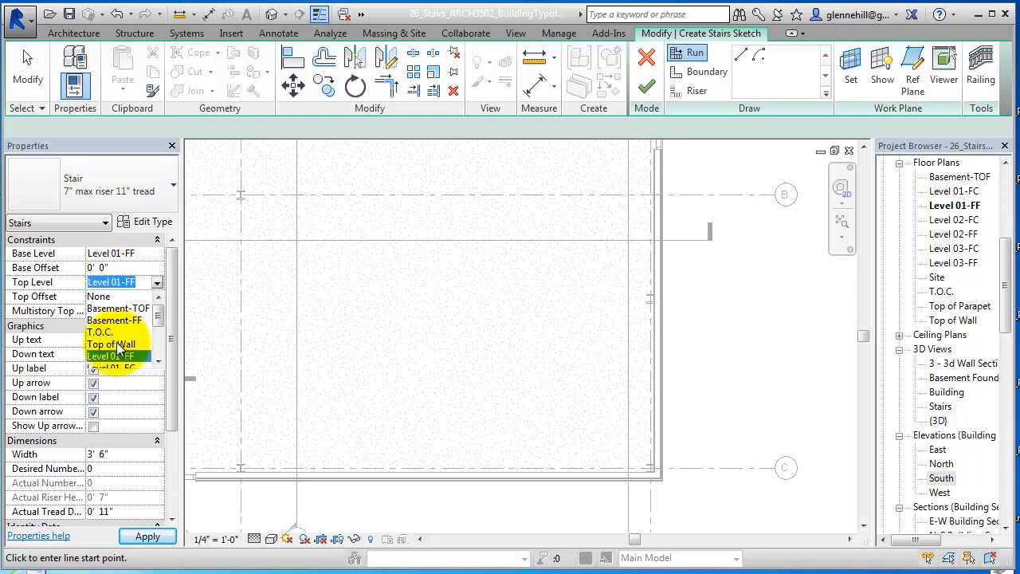
drag(158, 318, 159, 339)
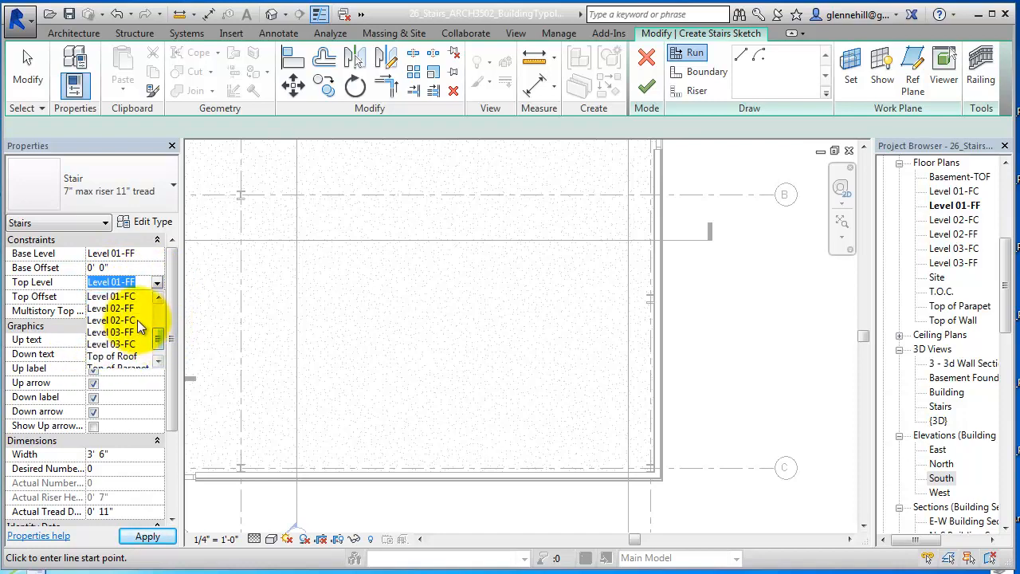
click(132, 308)
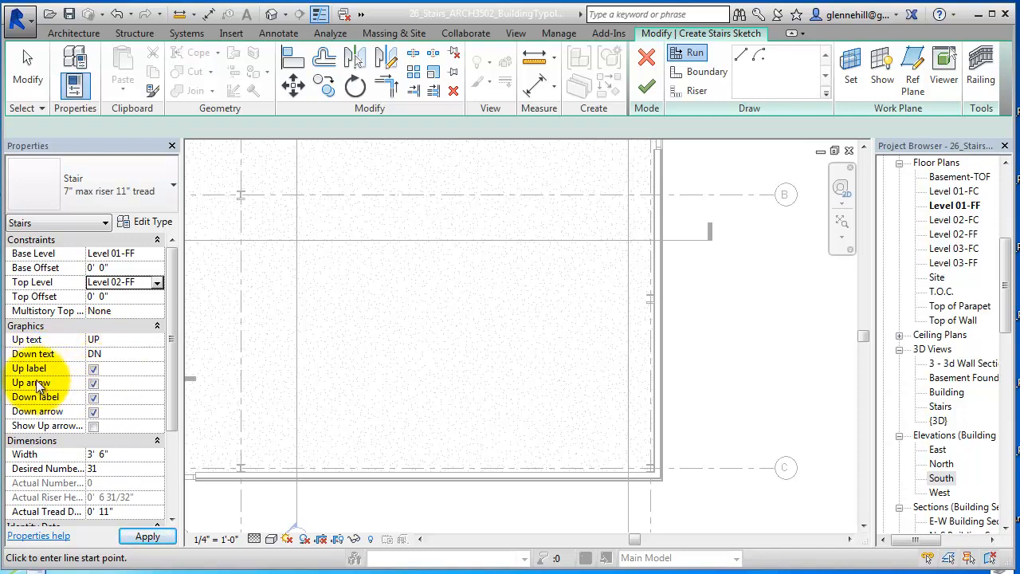
Leave the stair's Show Up arrow option off and set the stair width to 42"
click(94, 426)
click(93, 425)
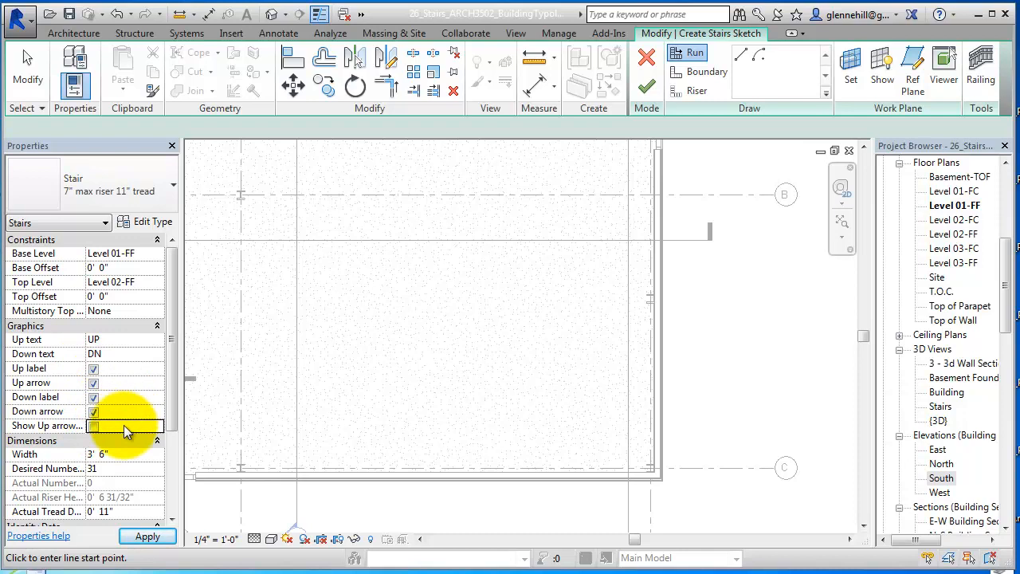
click(124, 454)
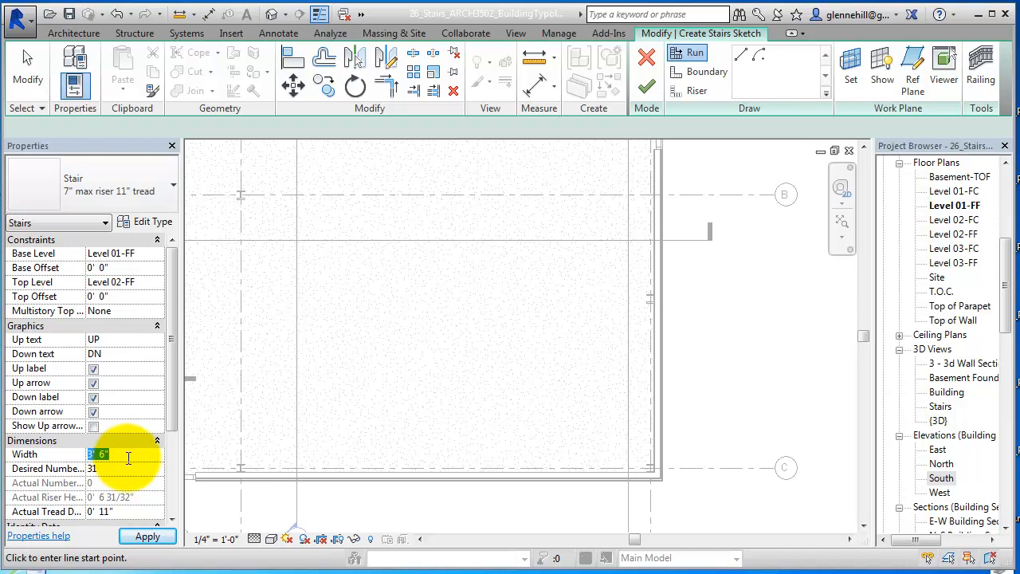
text(42")
key(Return)
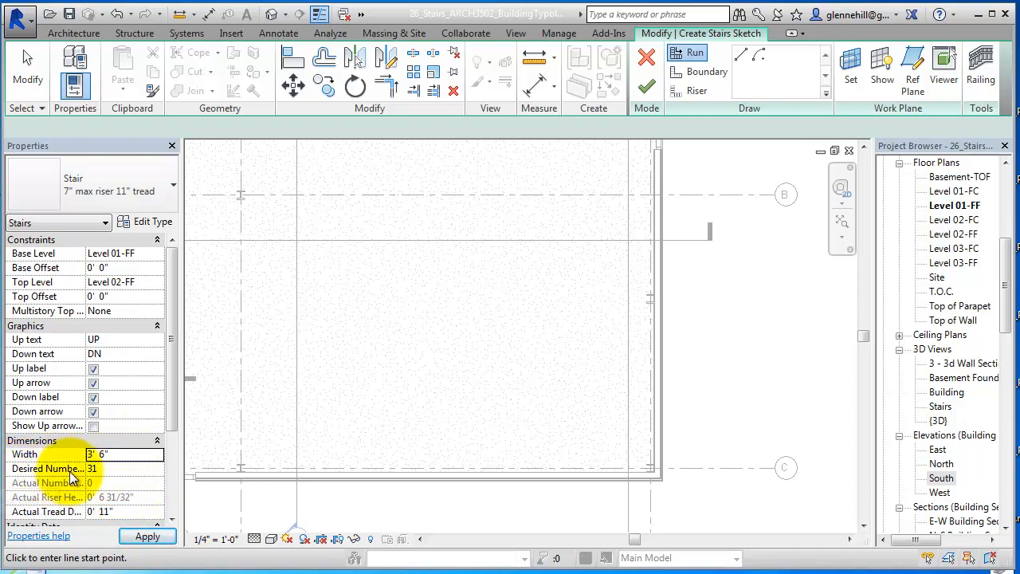
Open the type properties of the 7" max riser 11" tread stair and review its tread, riser and stringer parameters
click(117, 469)
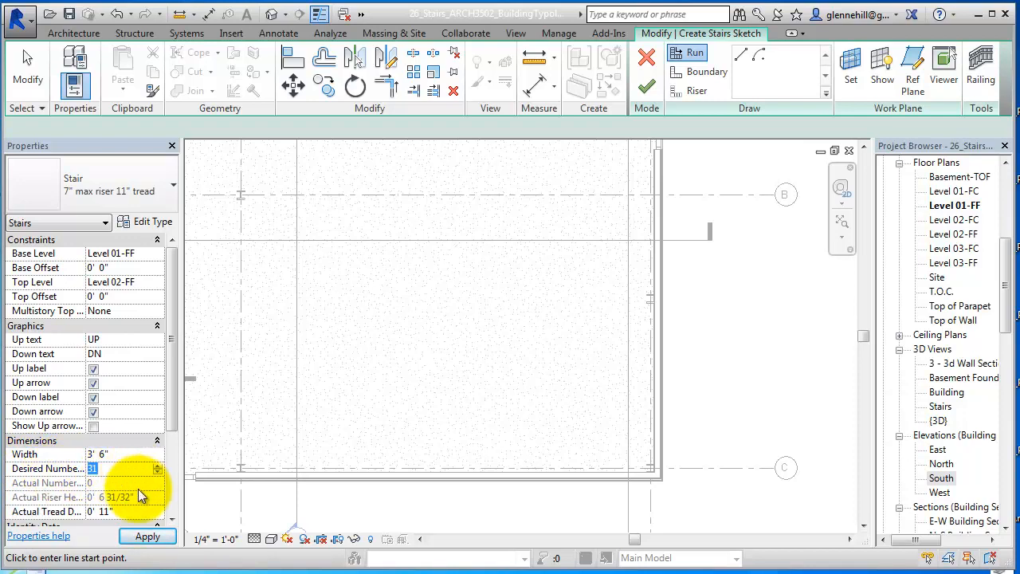
drag(175, 403, 173, 475)
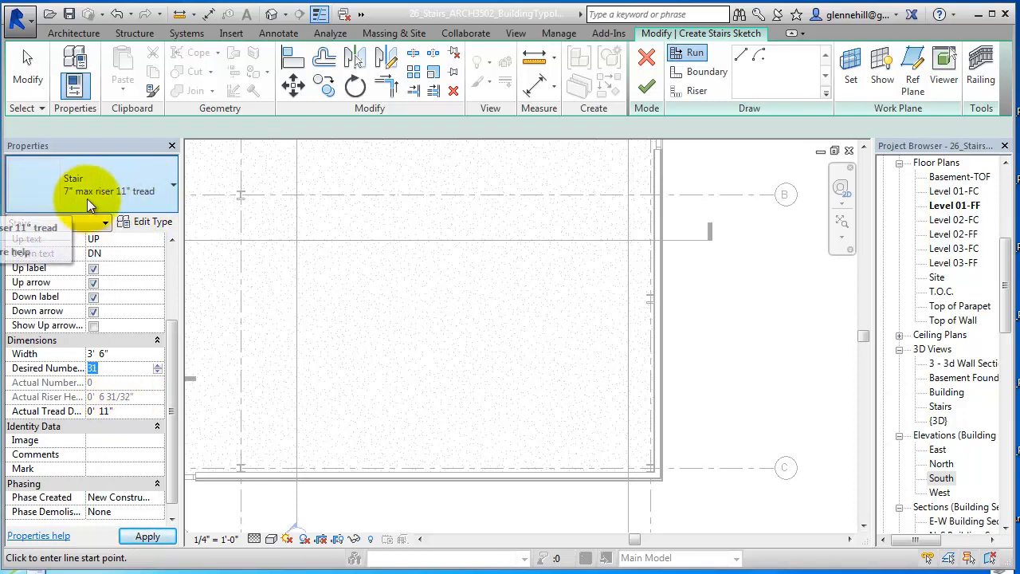
click(170, 195)
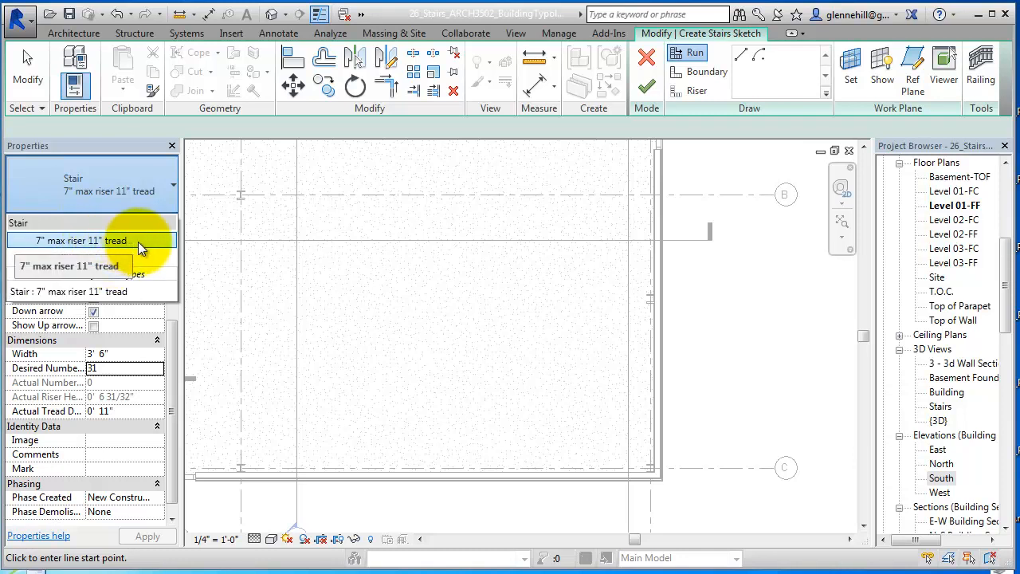
click(146, 186)
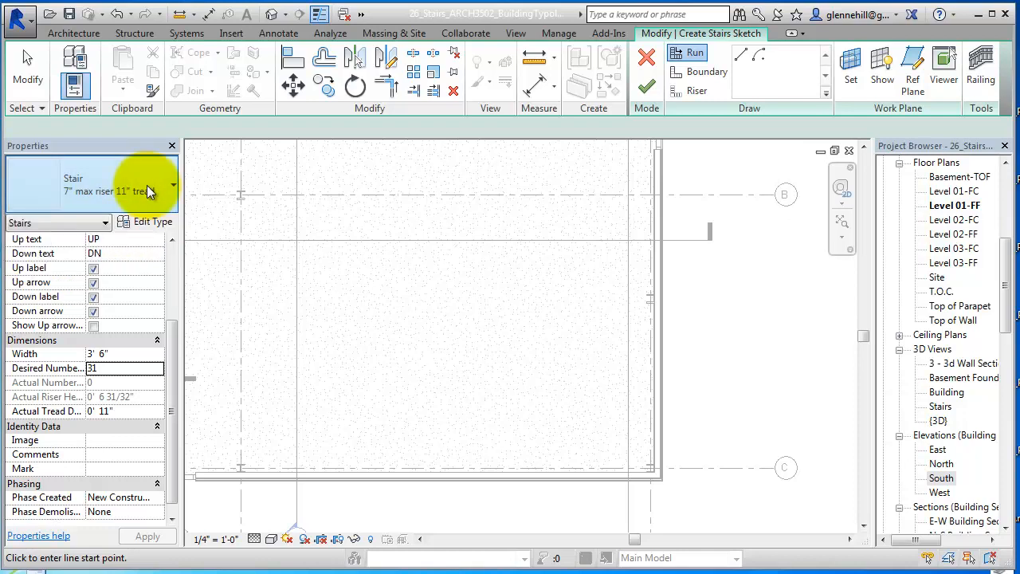
click(154, 224)
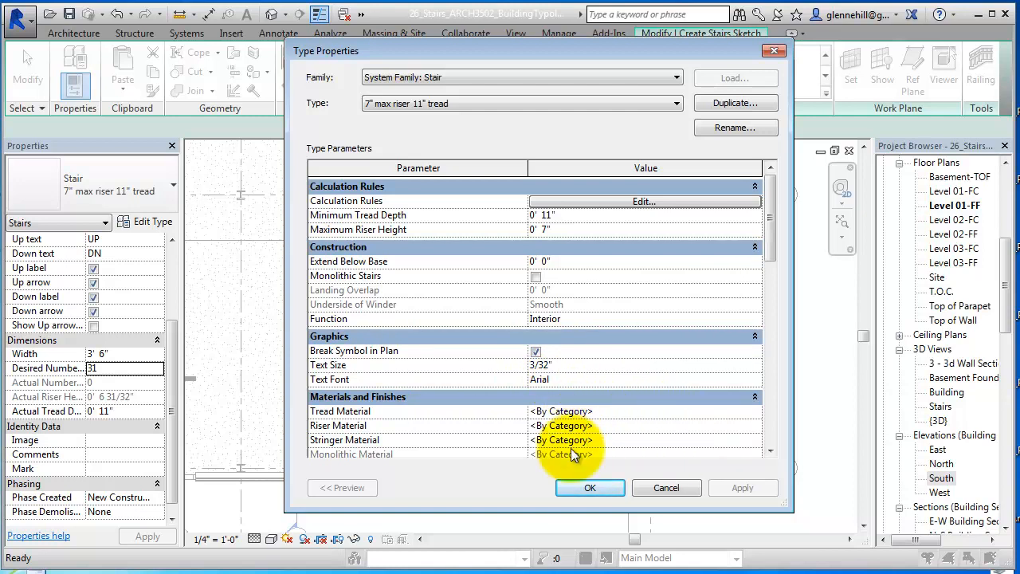
drag(771, 229, 767, 324)
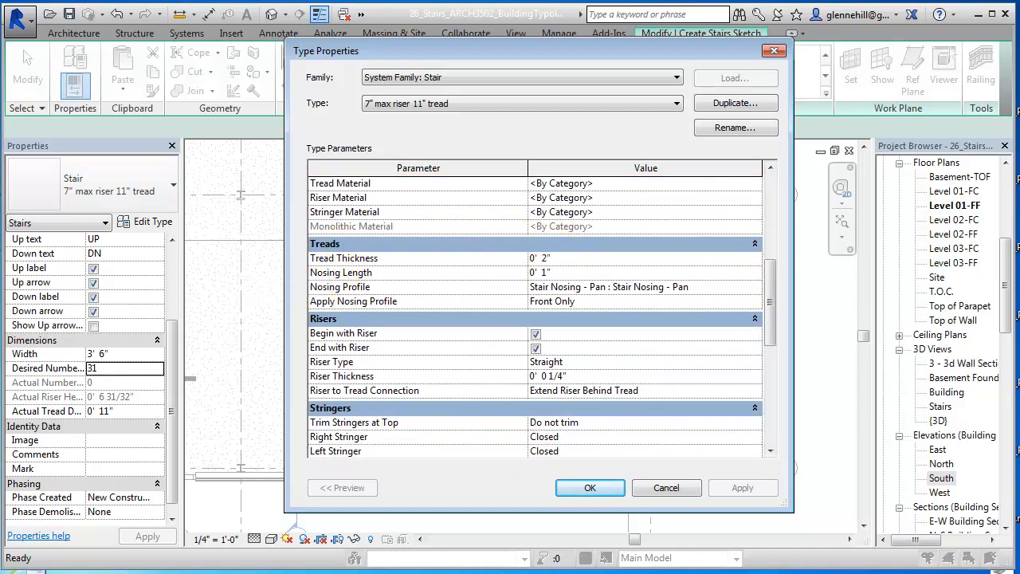
Examine the riser, tread and nosing joint in StaircaseTerminology.jpg alongside the stair type's Riser to Tread Connection parameter
drag(1019, 103, 550, 65)
scroll(501, 327, up, 5)
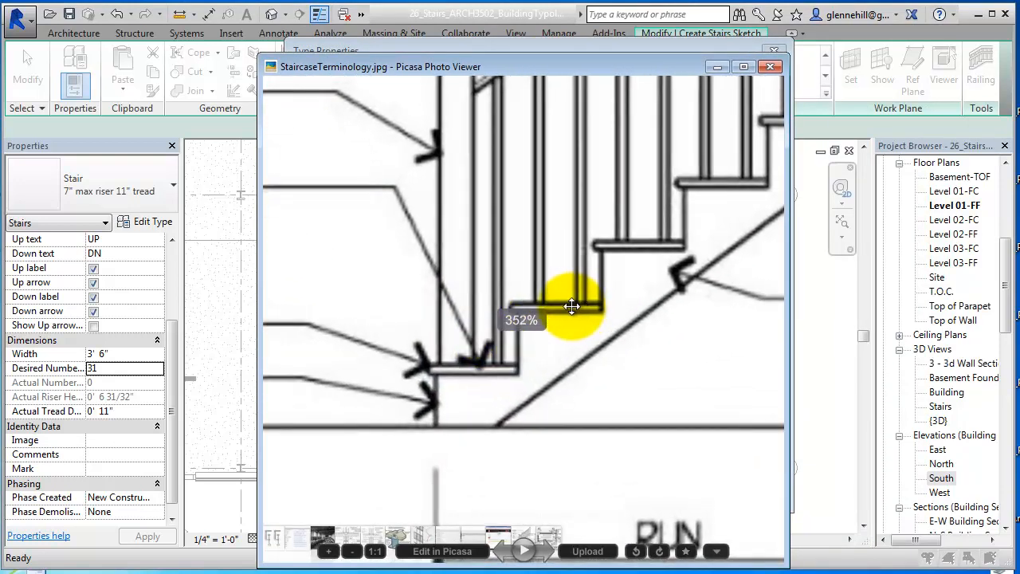
scroll(555, 321, up, 4)
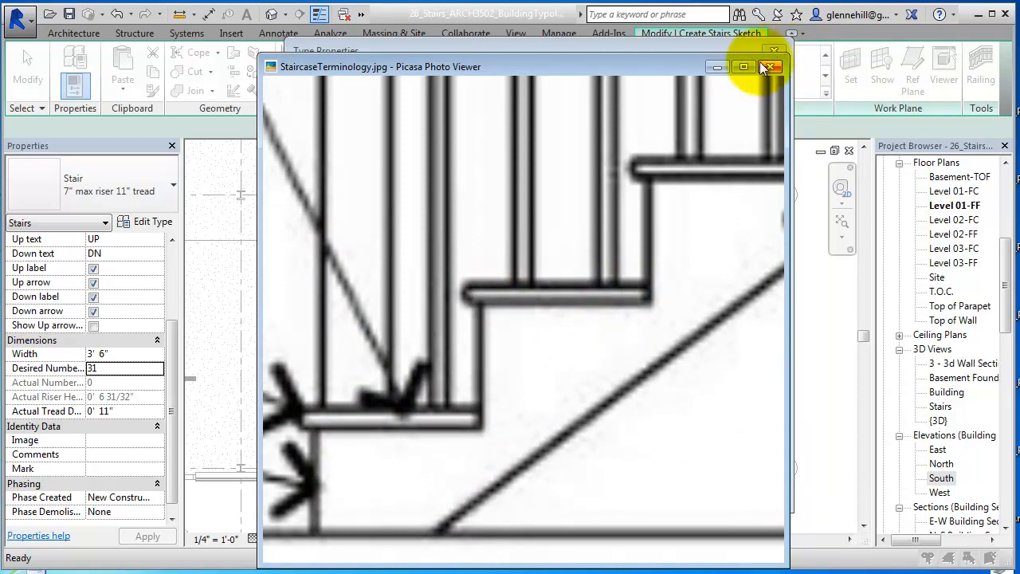
drag(655, 70, 1019, 70)
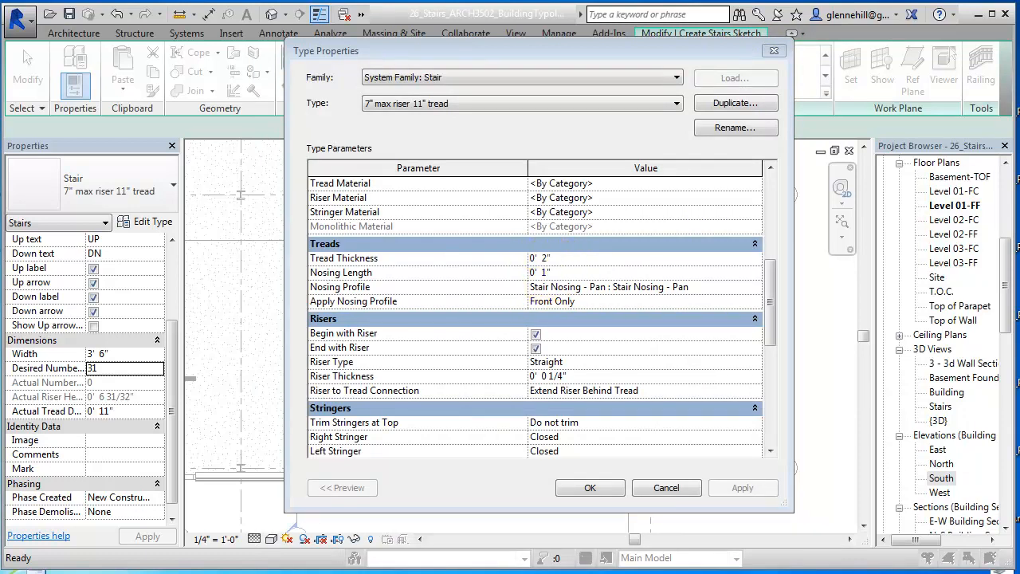
drag(1019, 32, 528, 43)
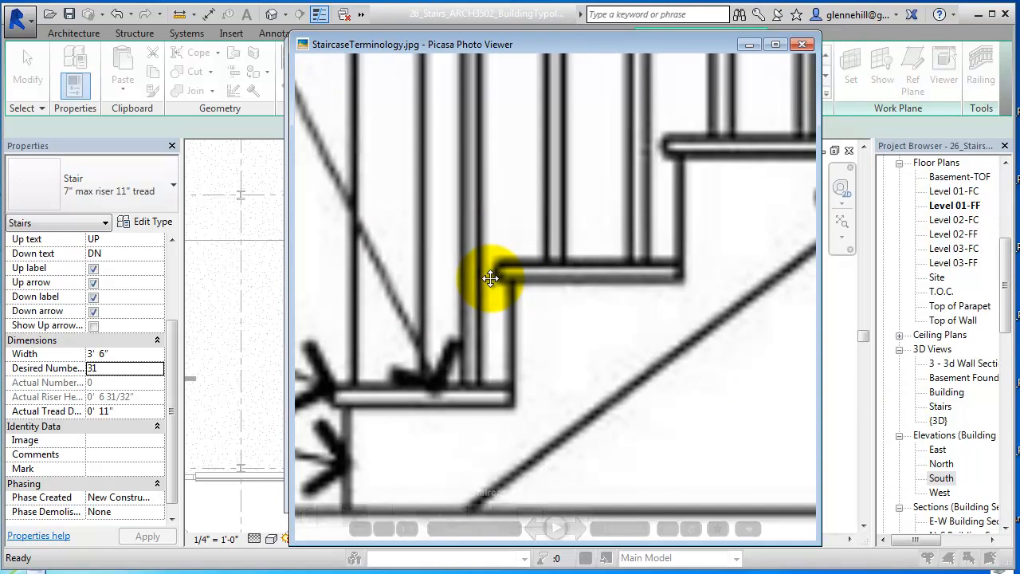
drag(658, 46, 1019, 41)
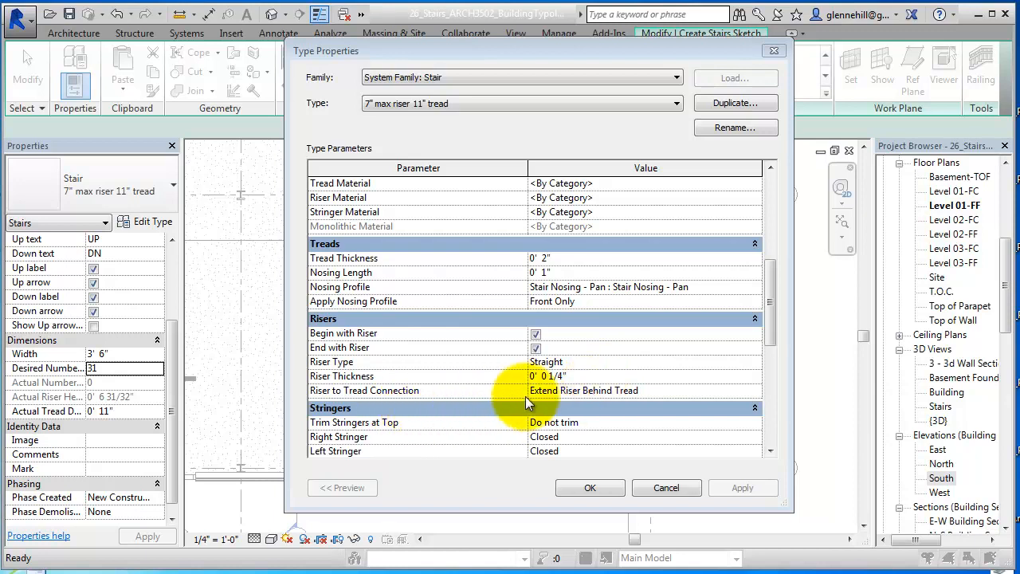
click(658, 389)
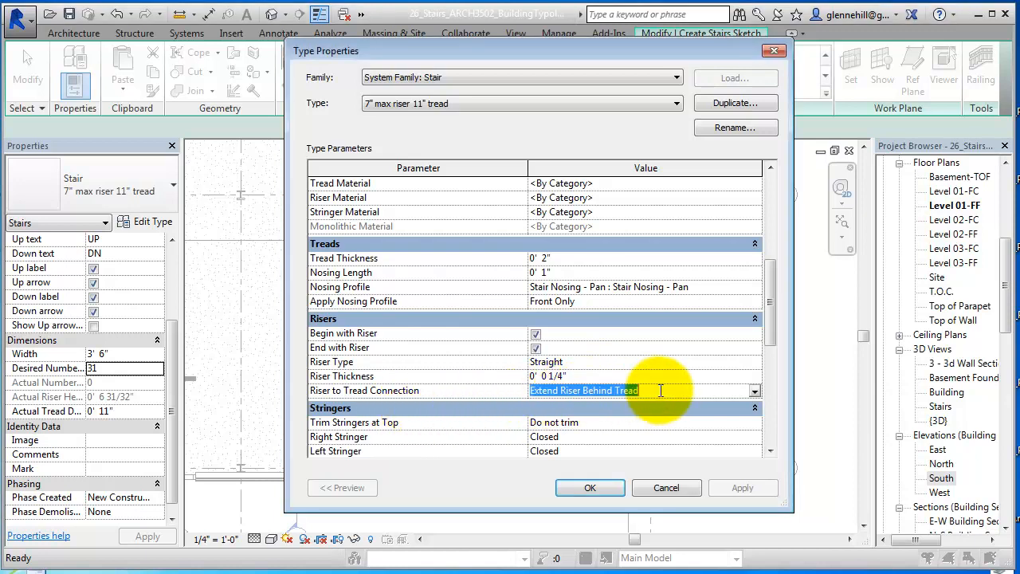
Review the stair type's stringer parameters, including Stringer Carriage Height, against the stringer in the staircase terminology diagram
drag(770, 304, 771, 334)
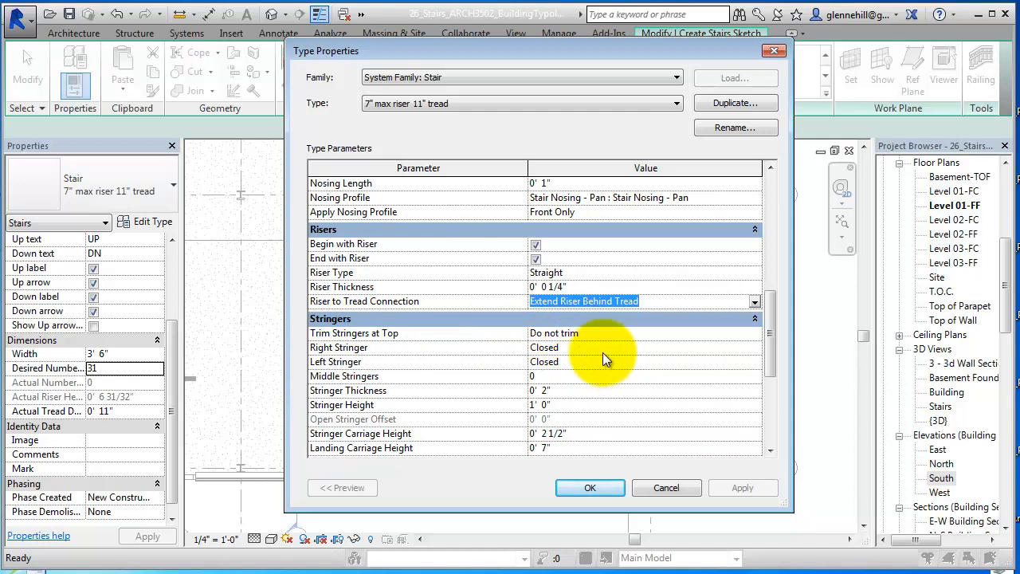
drag(1019, 88, 550, 67)
scroll(535, 349, down, 10)
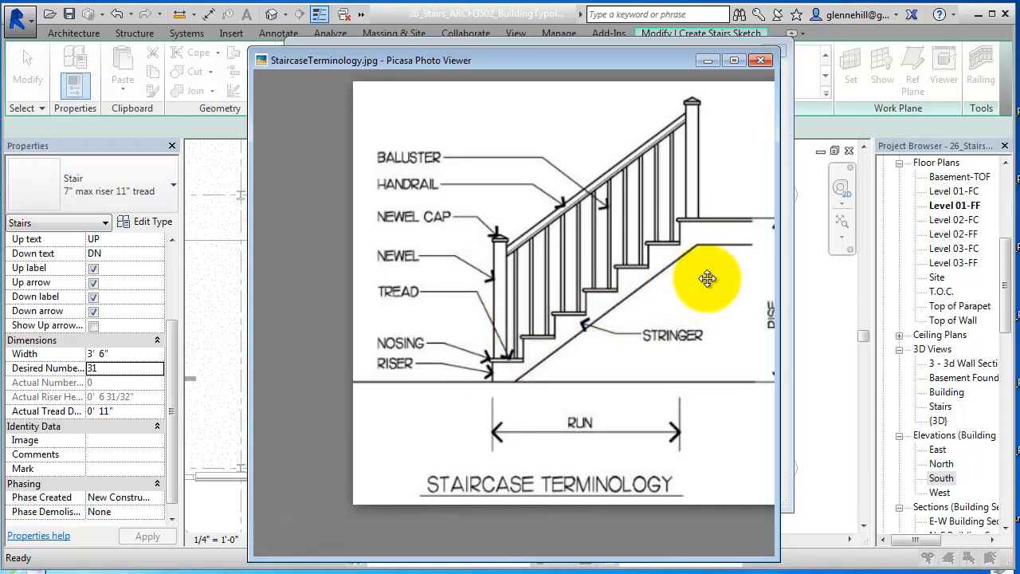
drag(683, 56, 1019, 62)
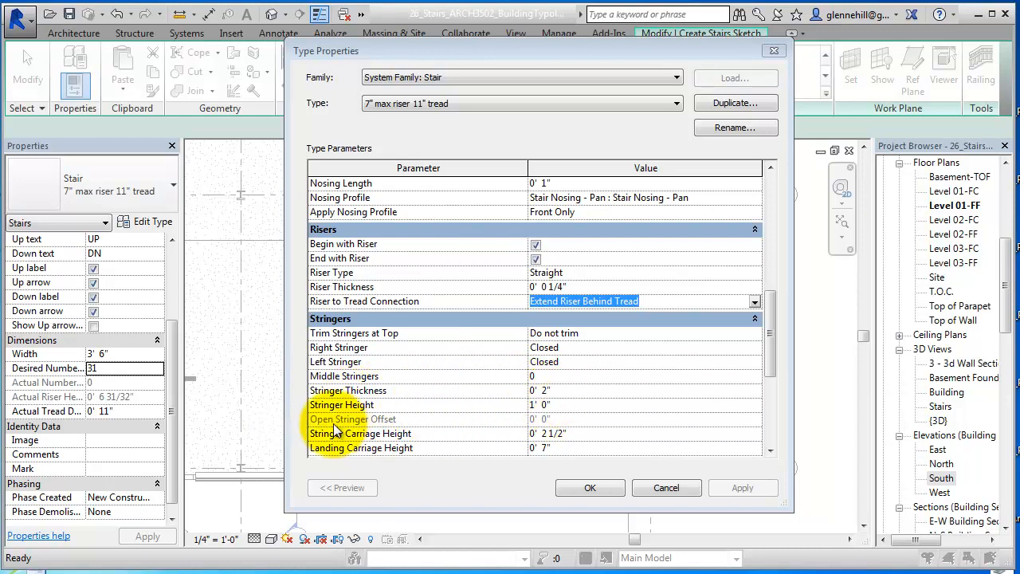
click(599, 432)
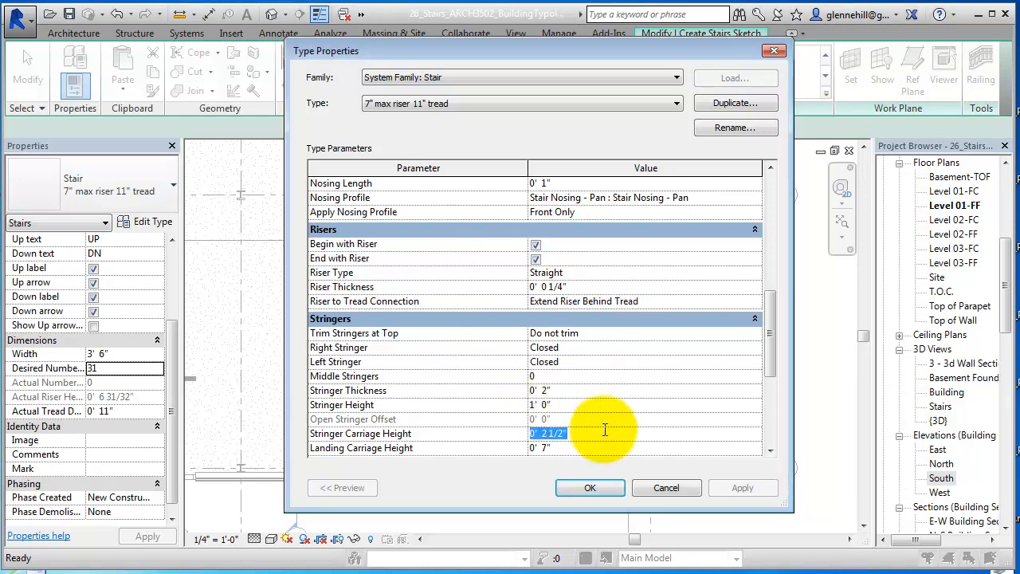
click(440, 449)
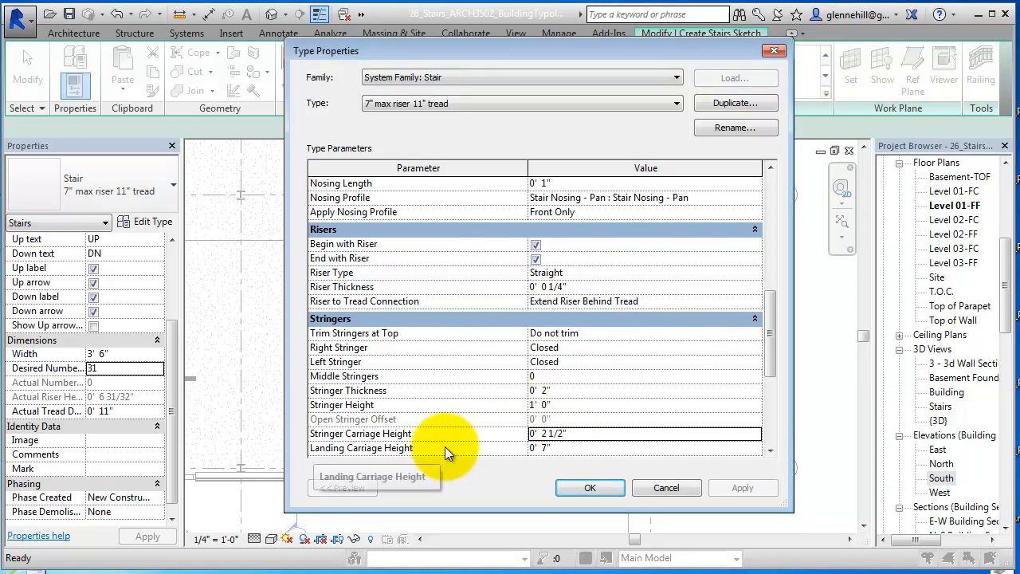
Compare the Landing Carriage Height parameter with the landing in the staircase diagram and accept the type properties
scroll(445, 446, down, 2)
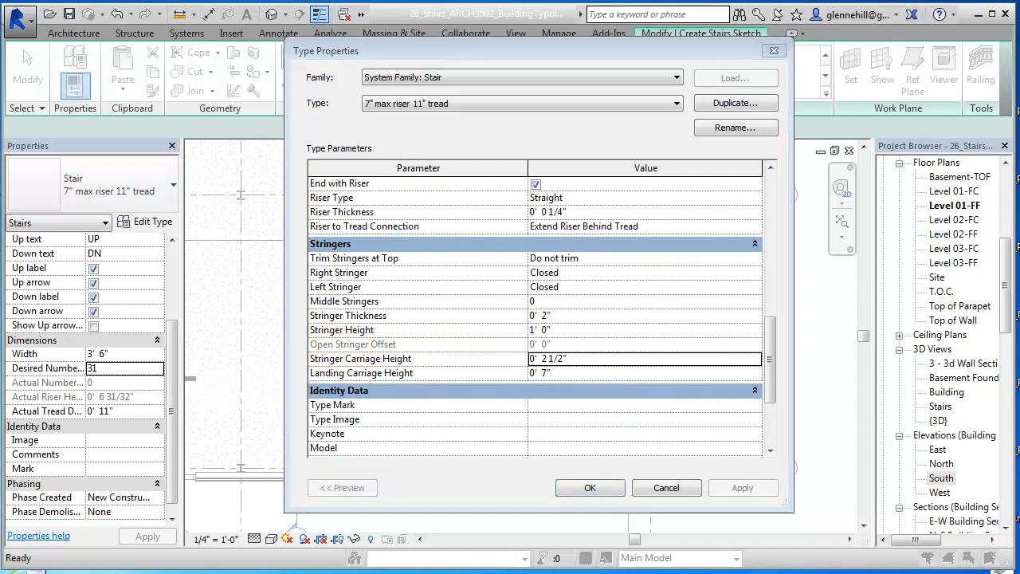
drag(1019, 18, 680, 48)
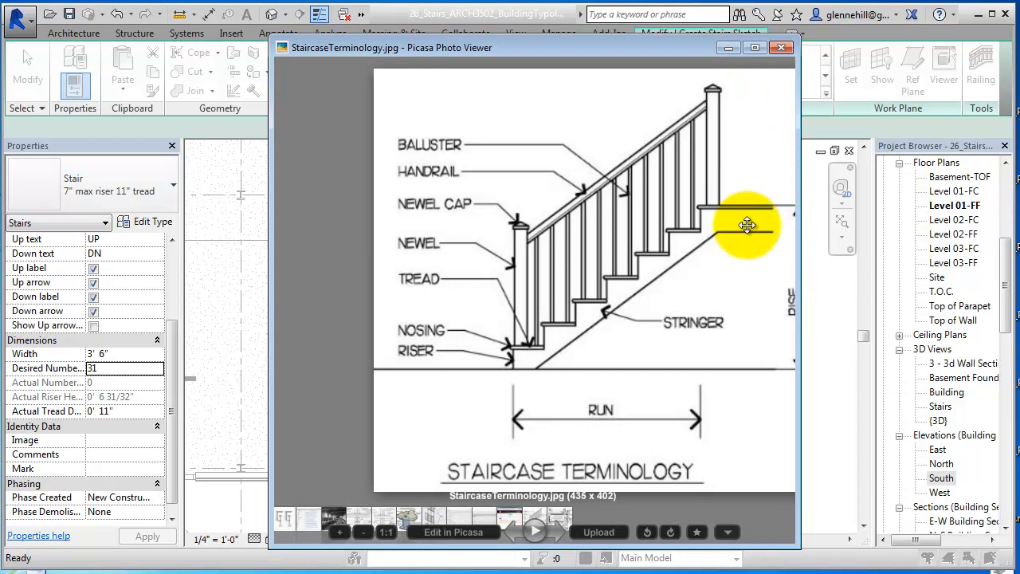
scroll(752, 221, up, 3)
scroll(752, 221, up, 1)
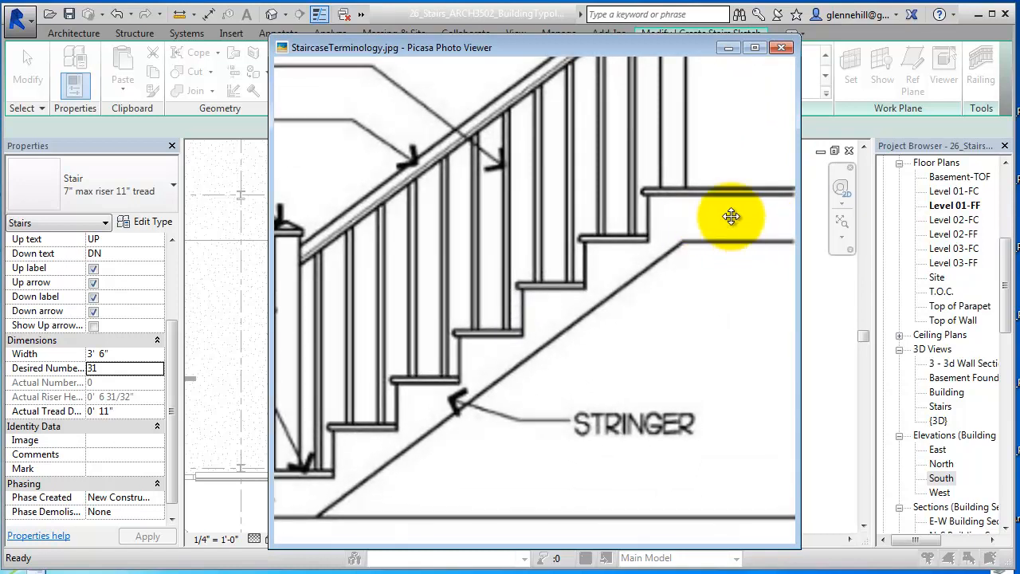
drag(610, 43, 1019, 39)
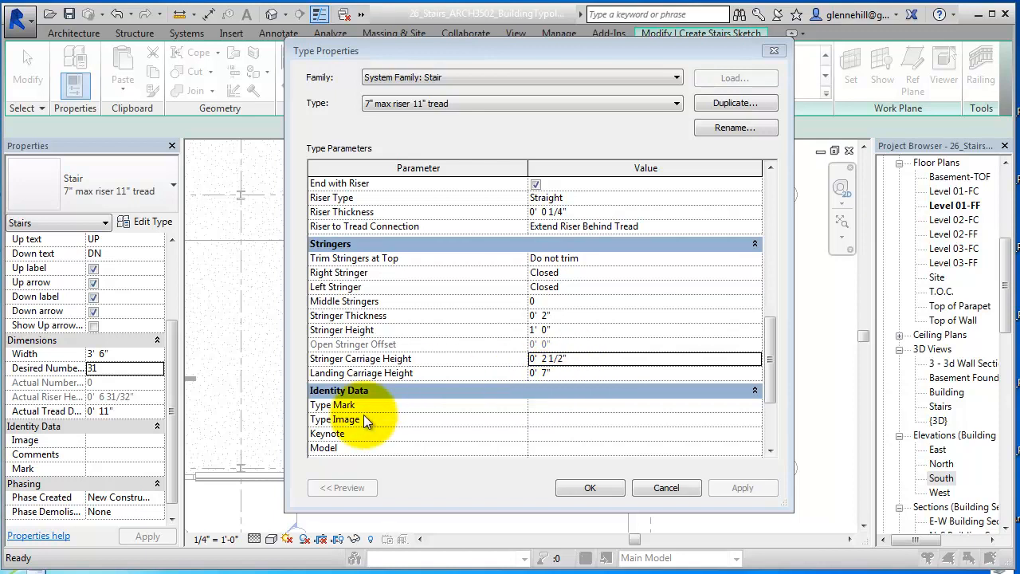
click(598, 371)
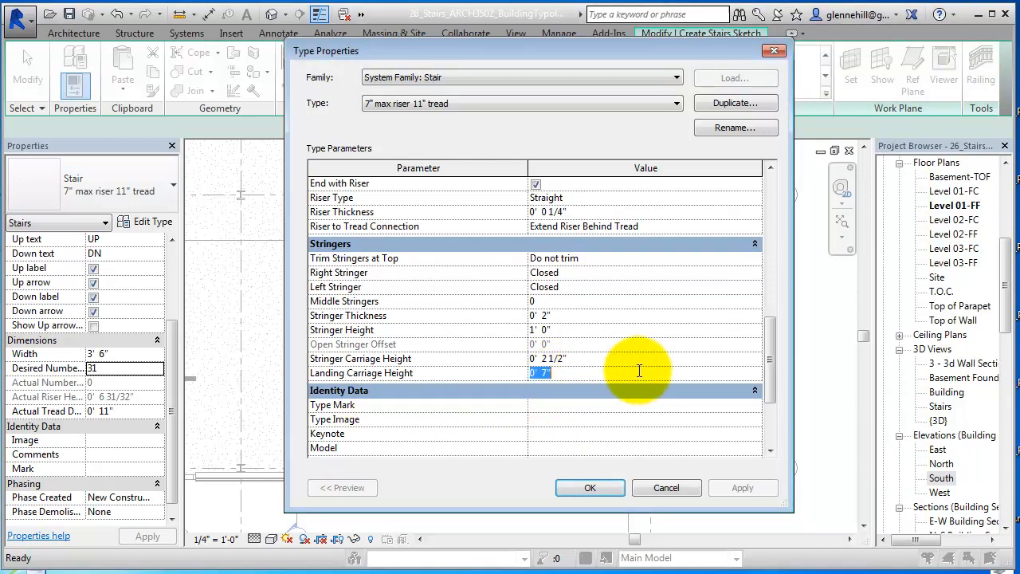
click(592, 486)
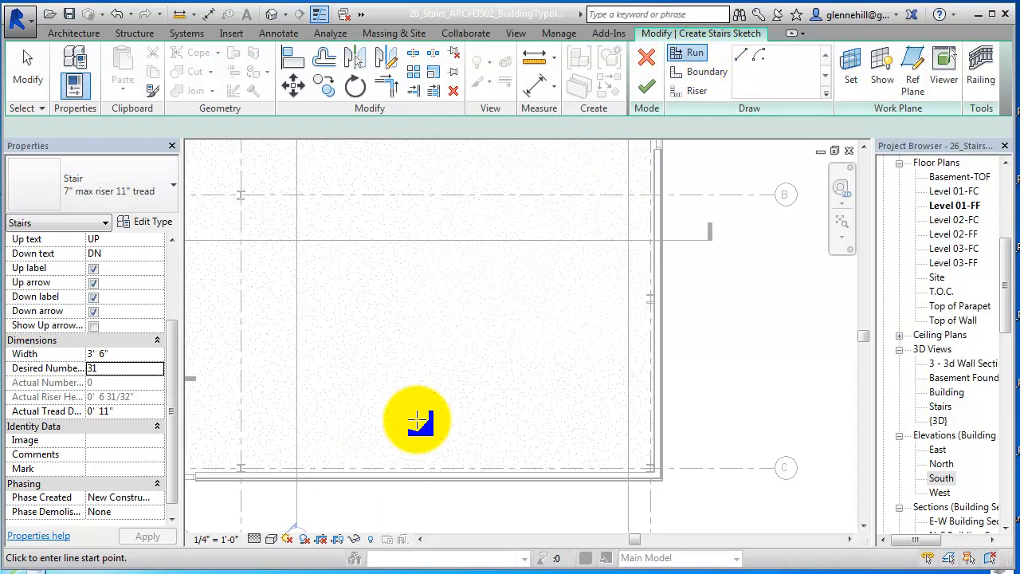
Sketch a U-shaped stair near grid C with a 13'-9" first run of 16 risers and a parallel return run of 15 risers
click(459, 432)
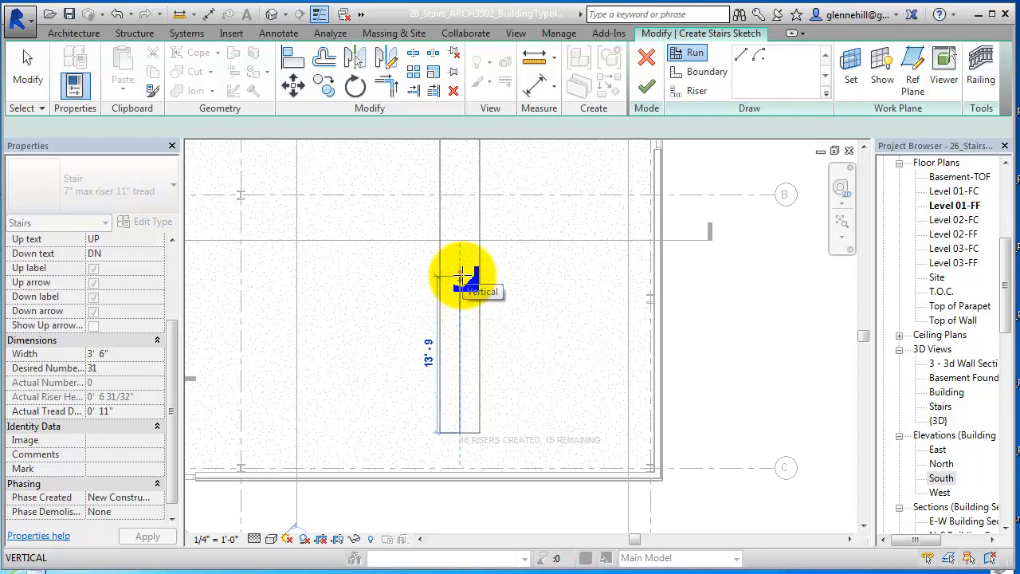
click(462, 275)
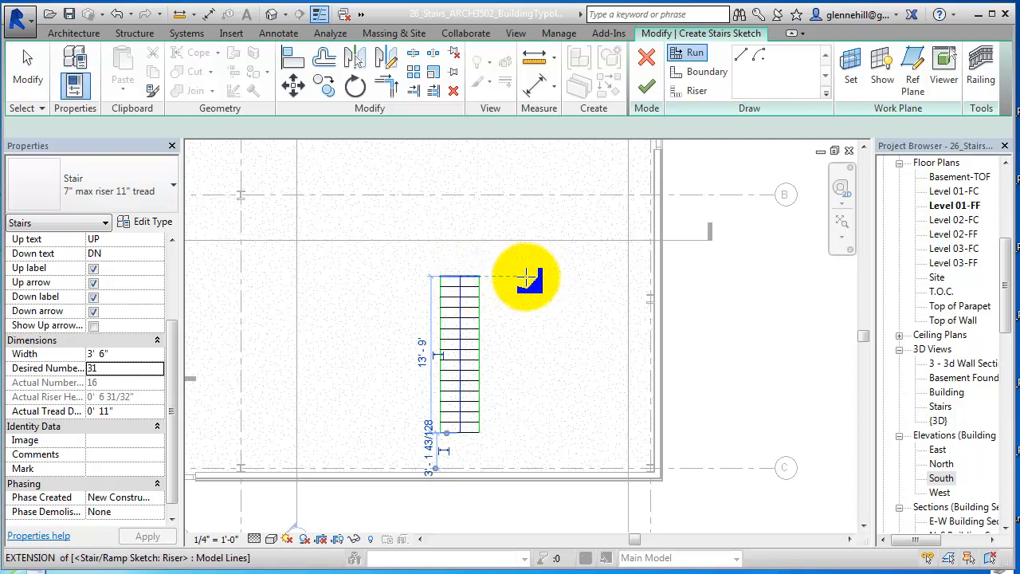
click(526, 277)
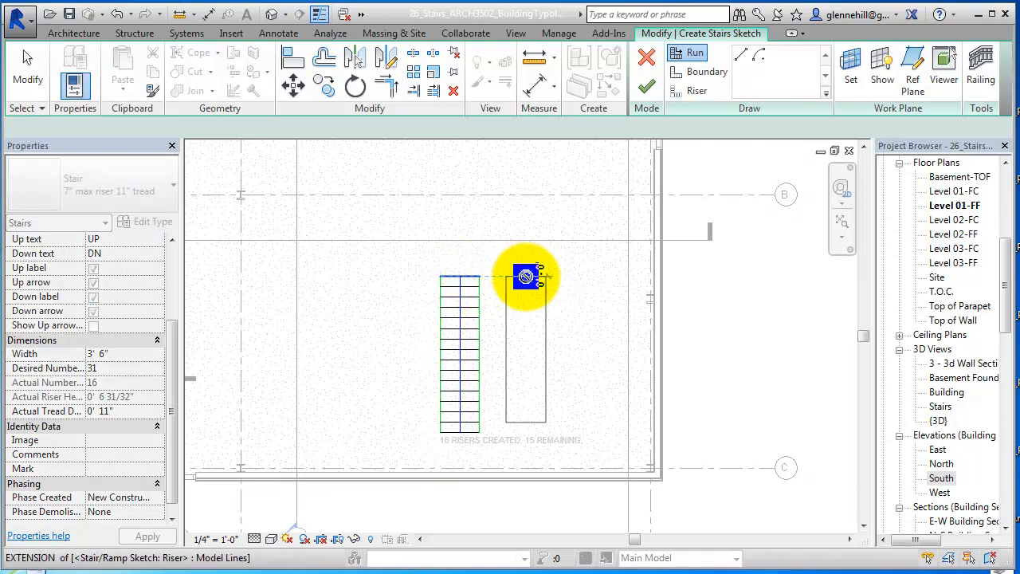
click(527, 433)
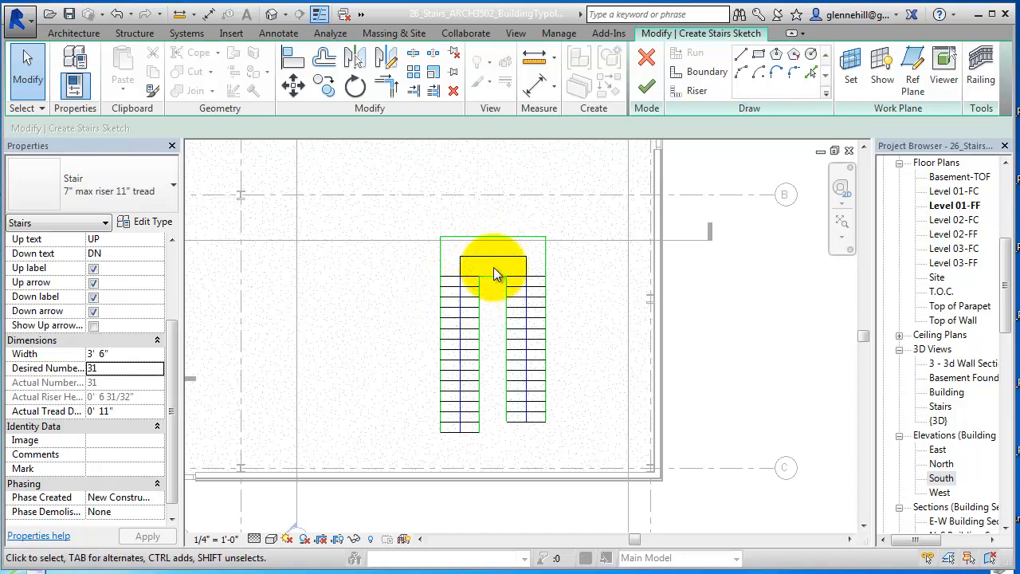
Inspect the inner boundary line and the landing center line where the two stair runs meet
scroll(493, 267, up, 2)
scroll(495, 307, up, 1)
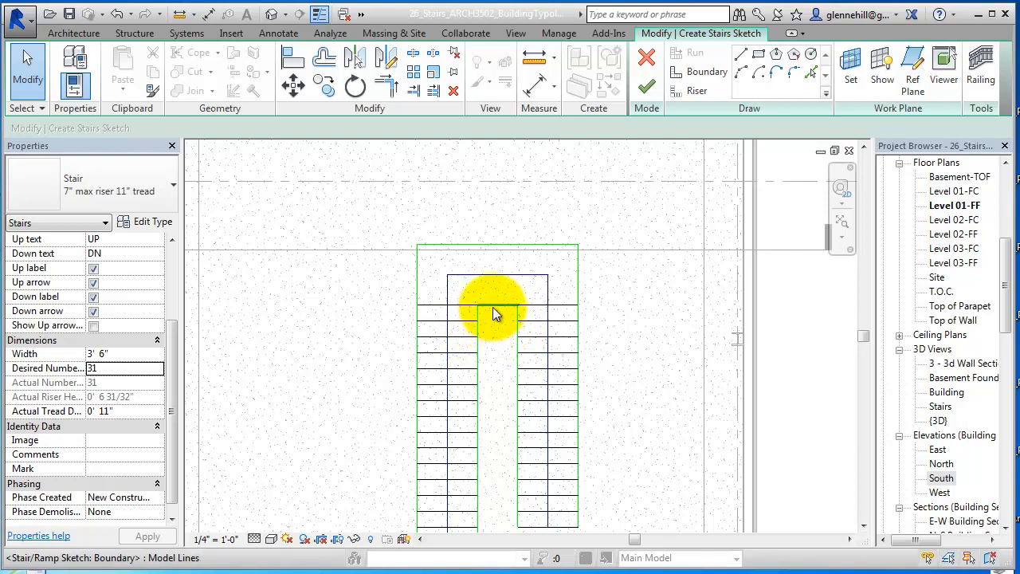
click(496, 306)
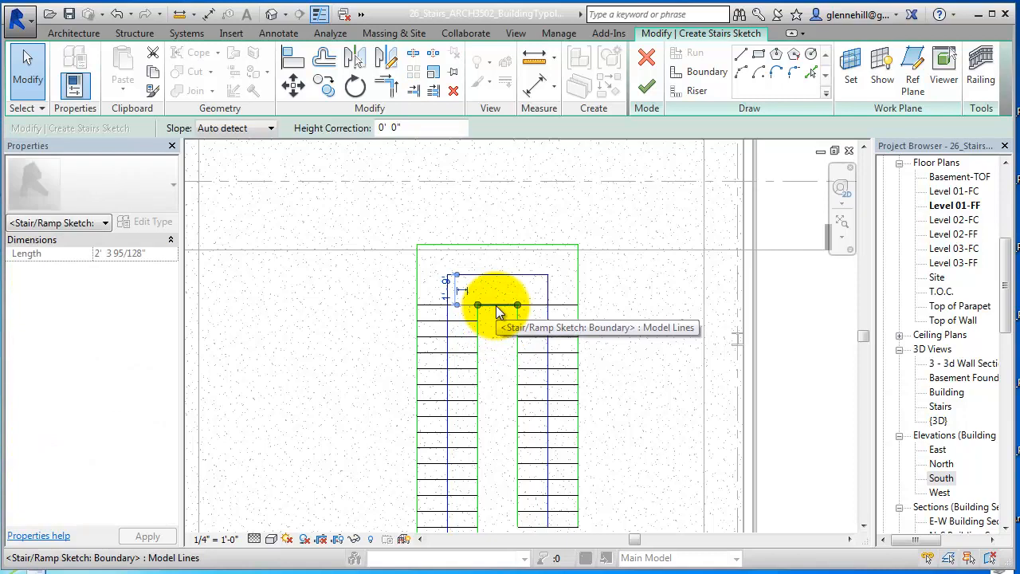
click(497, 321)
scroll(497, 323, up, 2)
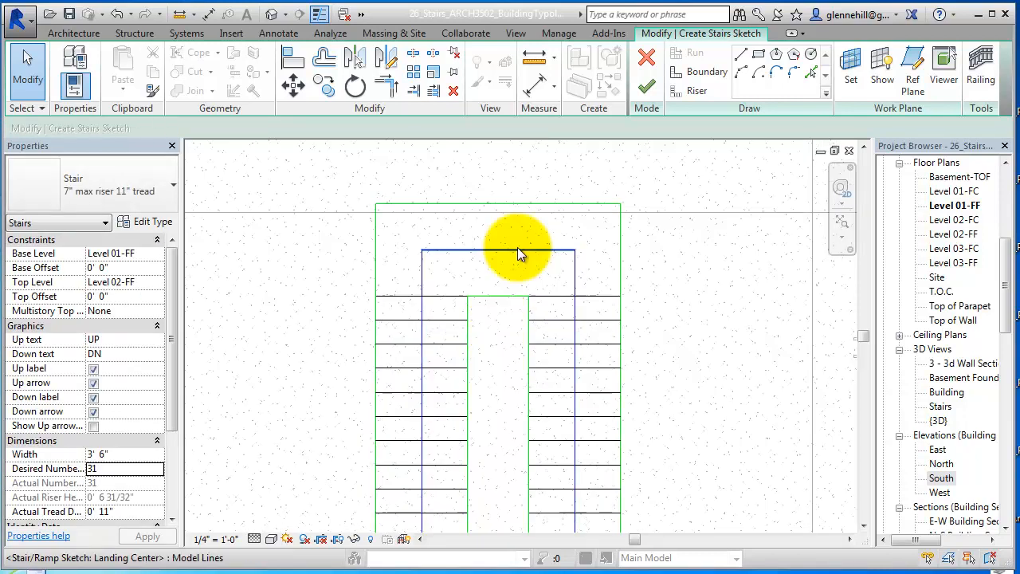
click(525, 251)
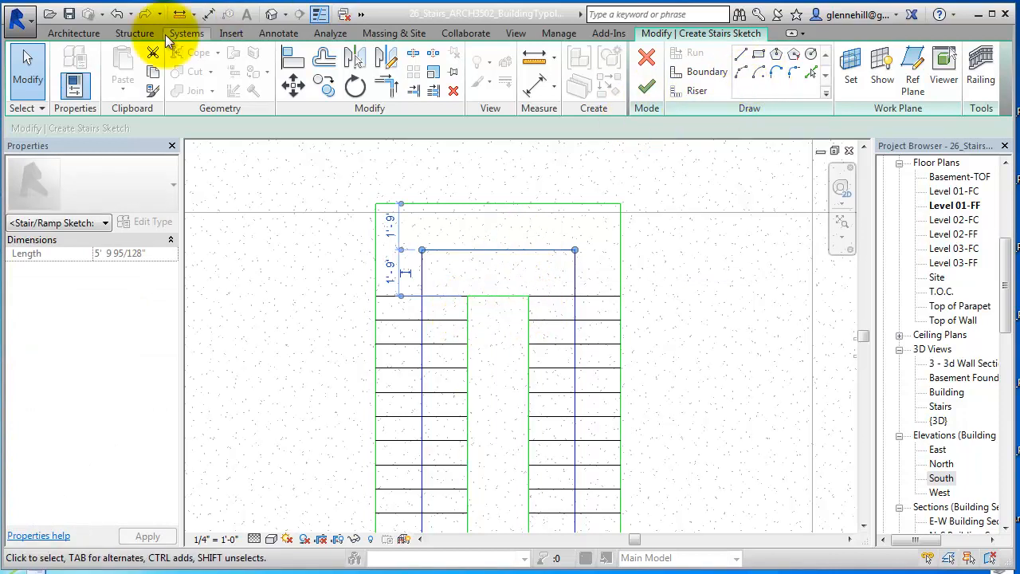
Place an aligned dimension across the gap between the inner boundary lines of the two stair runs
click(208, 14)
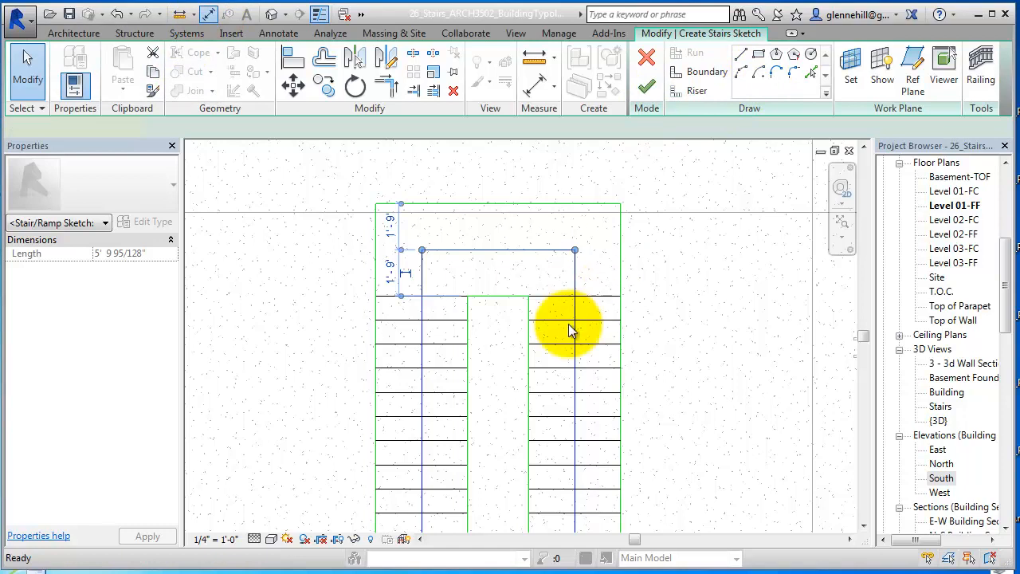
click(467, 330)
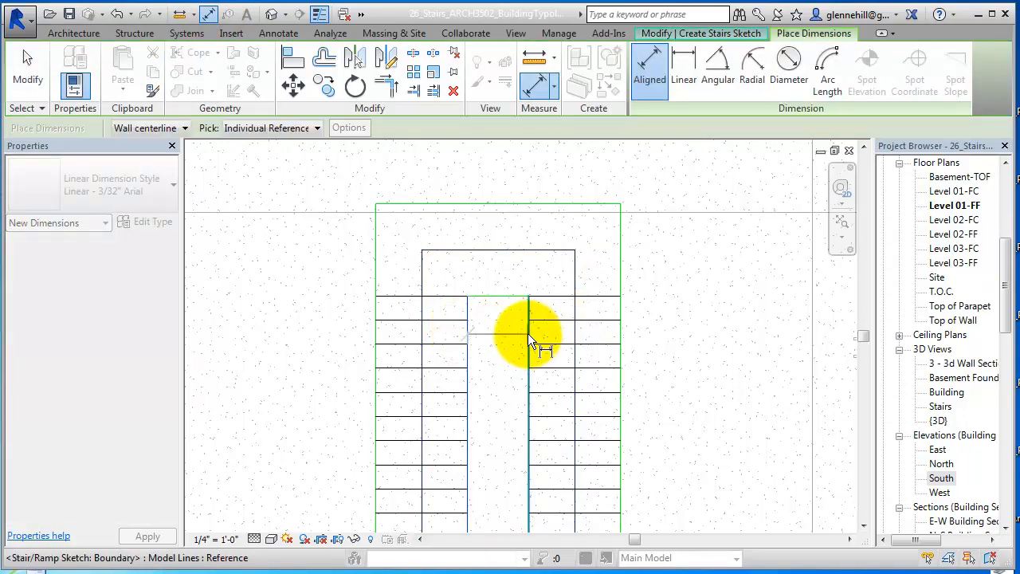
click(528, 333)
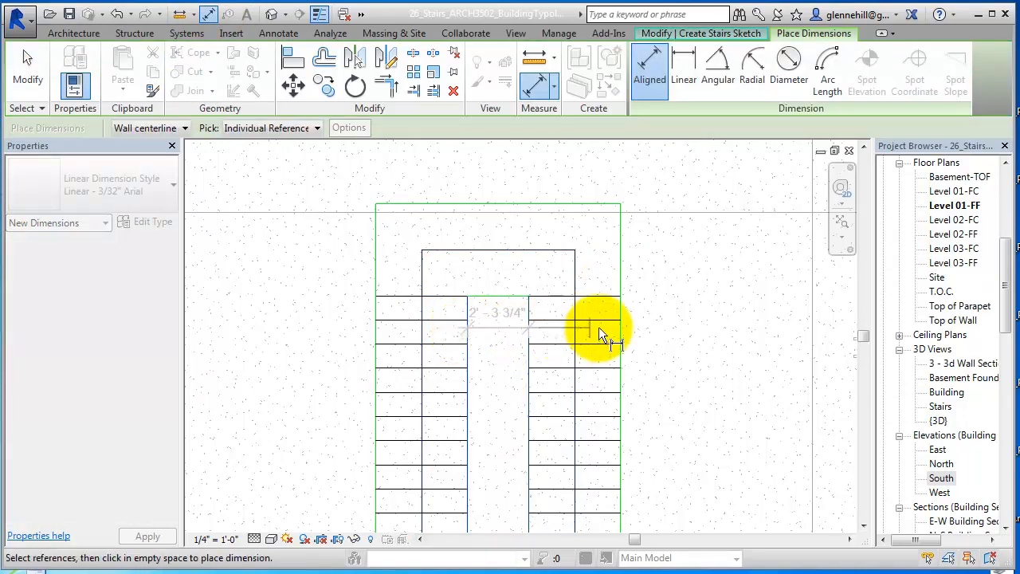
click(690, 333)
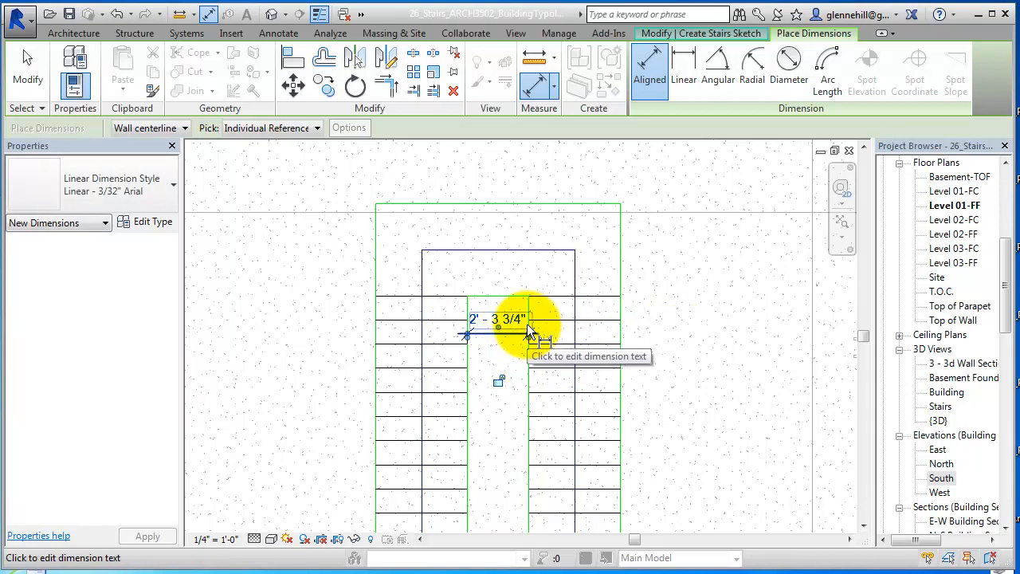
click(28, 68)
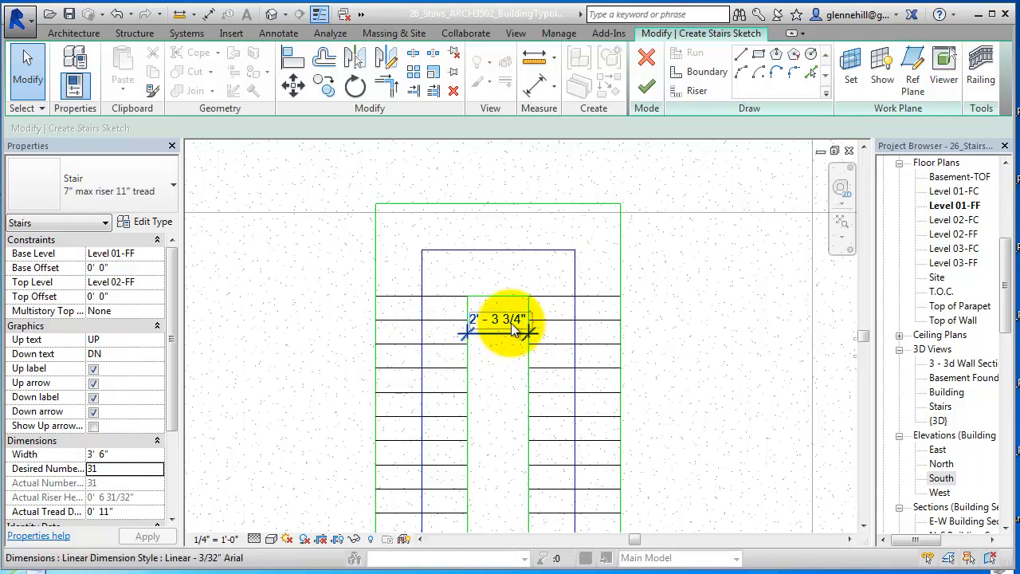
Remove the dimension between the inner boundary lines of the two runs
click(498, 250)
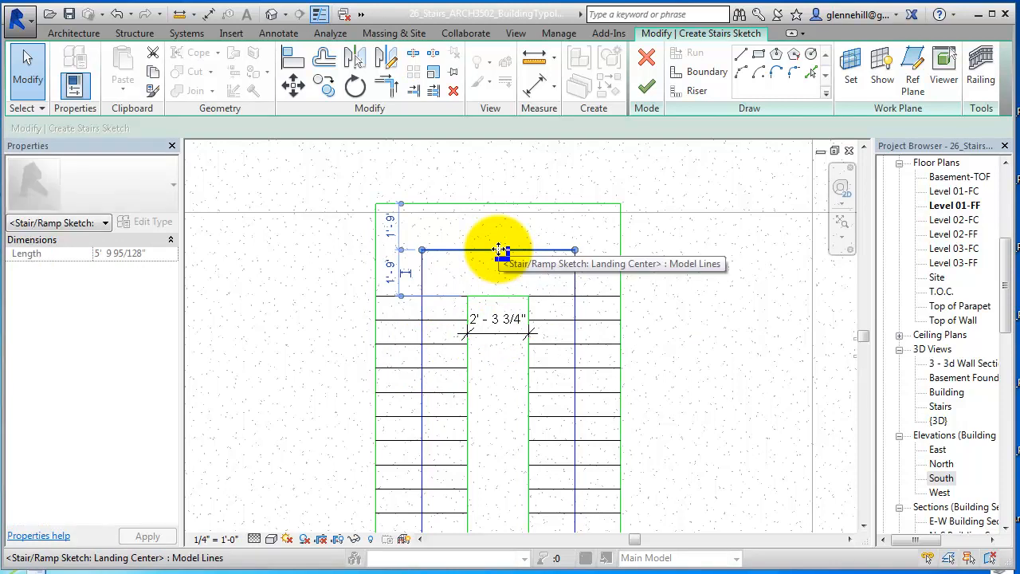
click(503, 336)
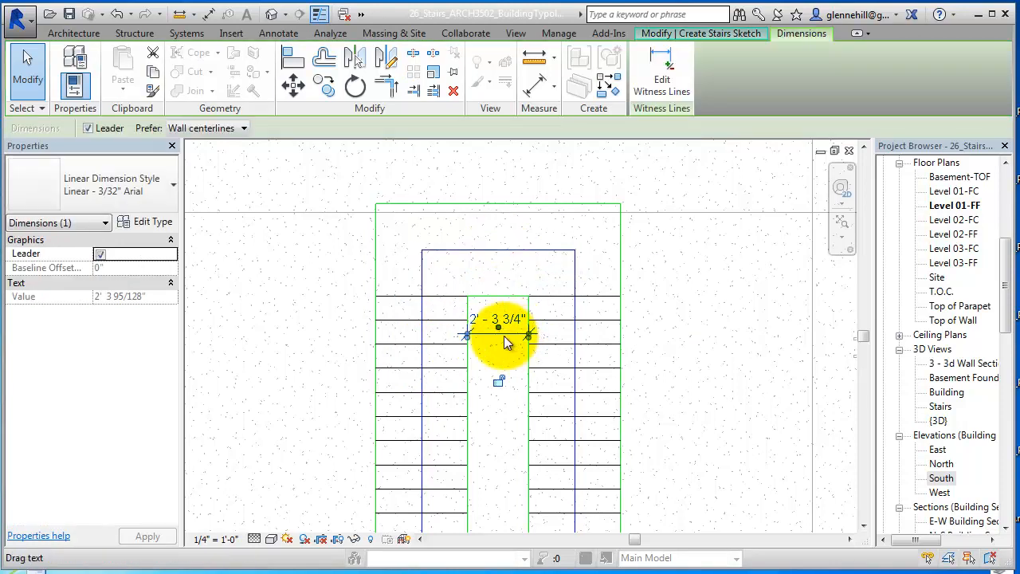
key(Escape)
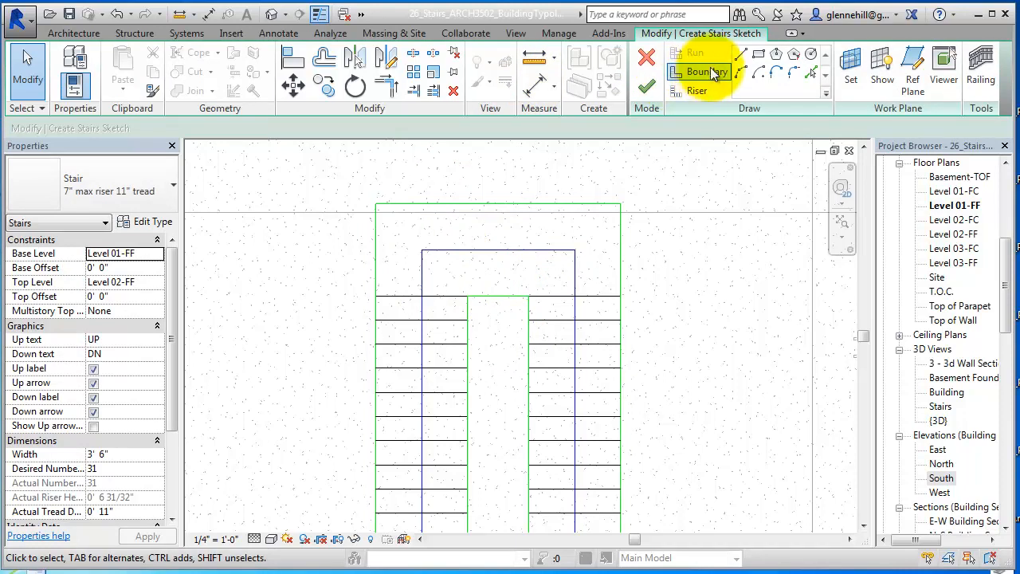
Place an aligned dimension above the landing between the center lines of the two stair runs
click(208, 14)
click(422, 271)
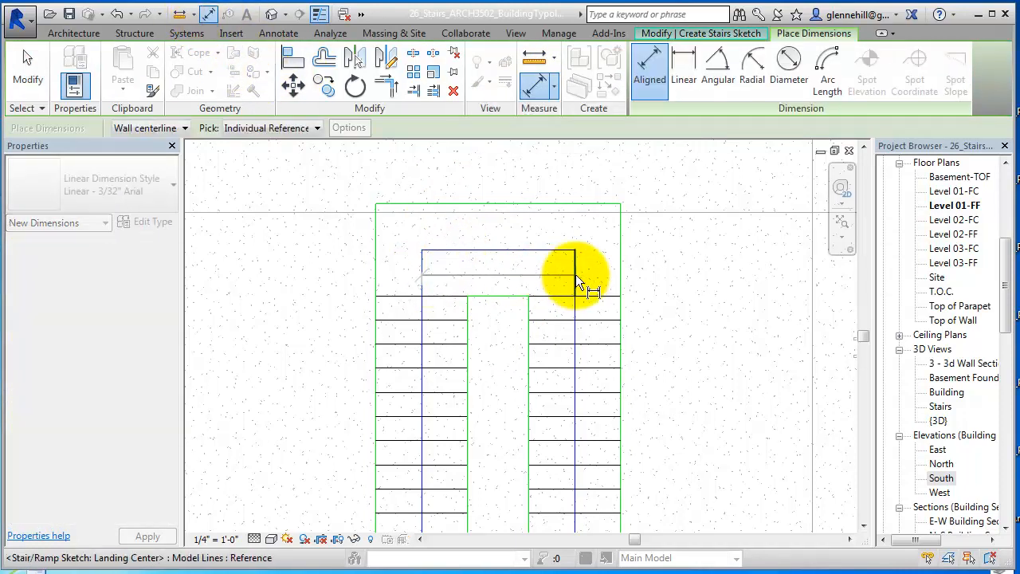
click(573, 233)
click(584, 183)
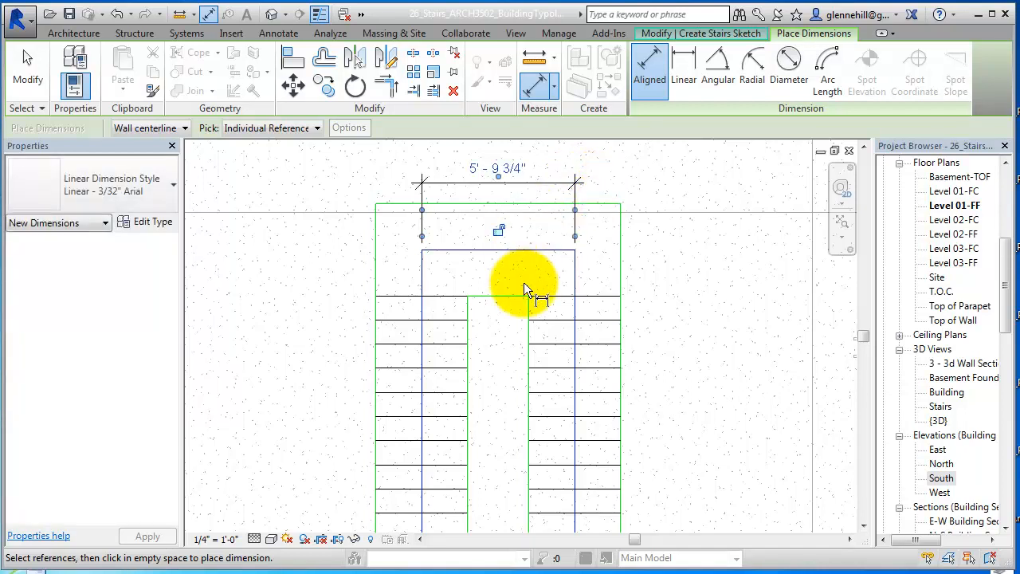
Try to edit the run spacing from the horizontal landing center line and the dimension above the landing
click(506, 249)
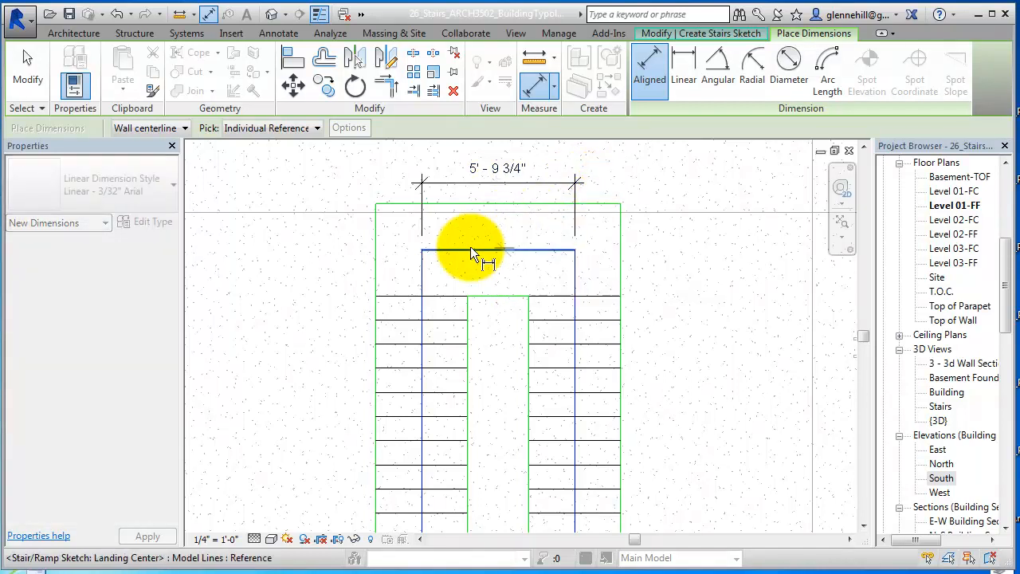
click(28, 65)
click(528, 250)
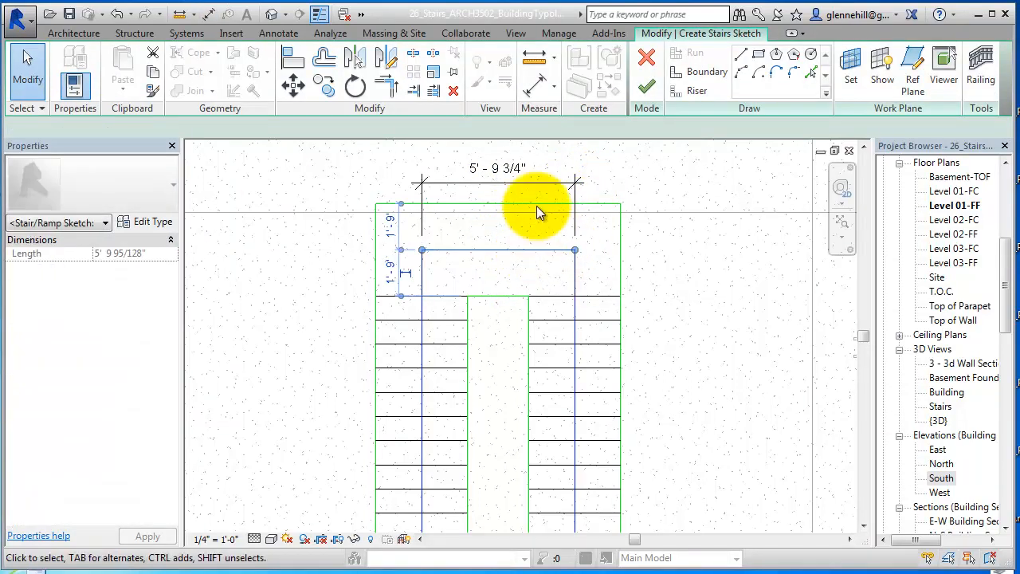
click(502, 173)
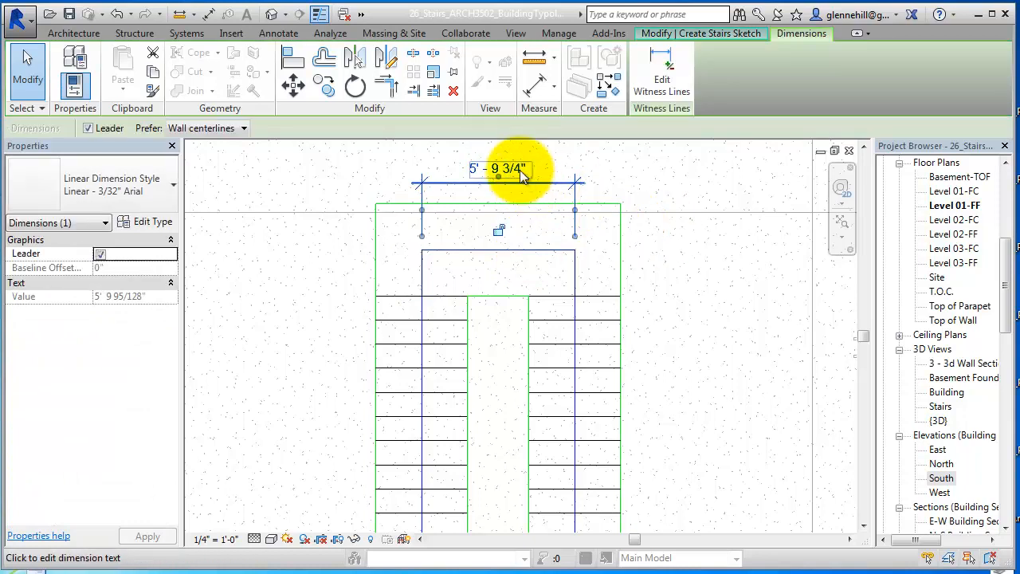
click(514, 169)
click(555, 447)
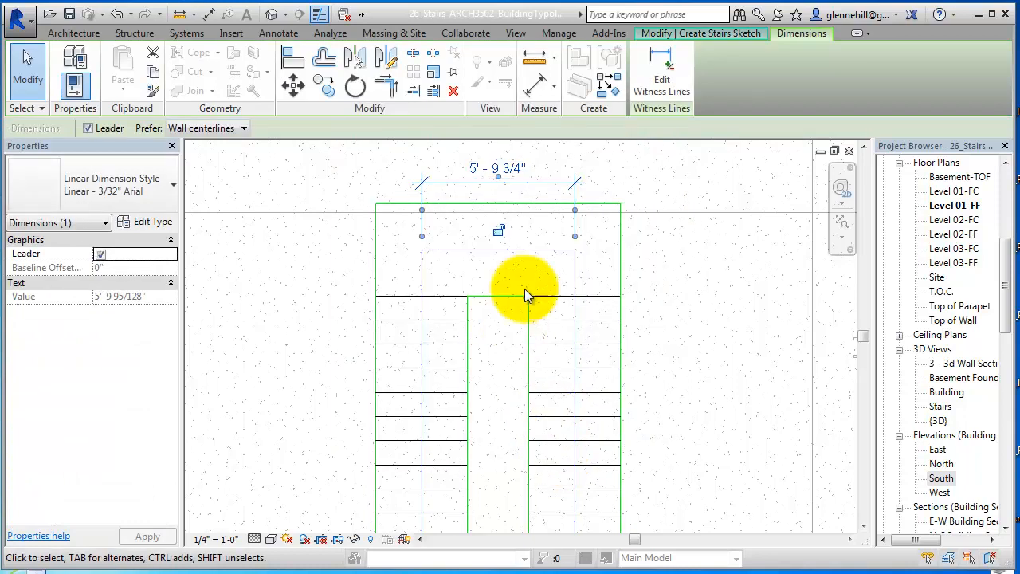
click(504, 249)
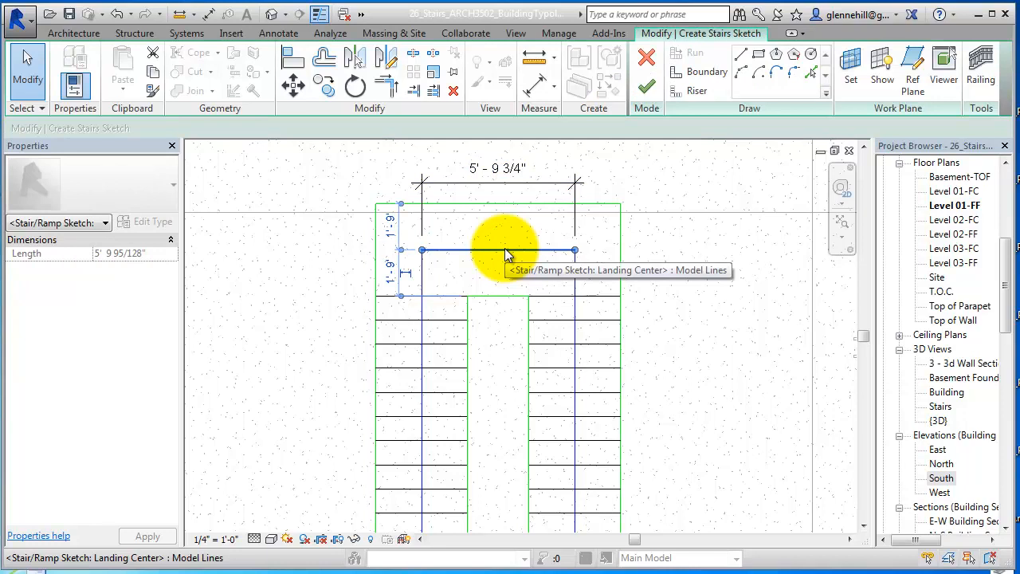
right_click(505, 248)
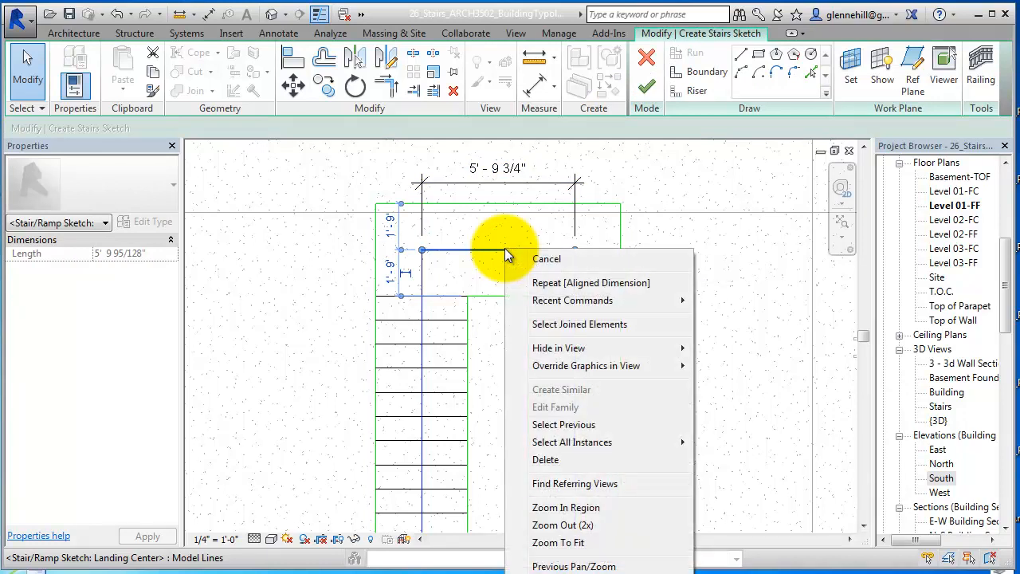
click(458, 259)
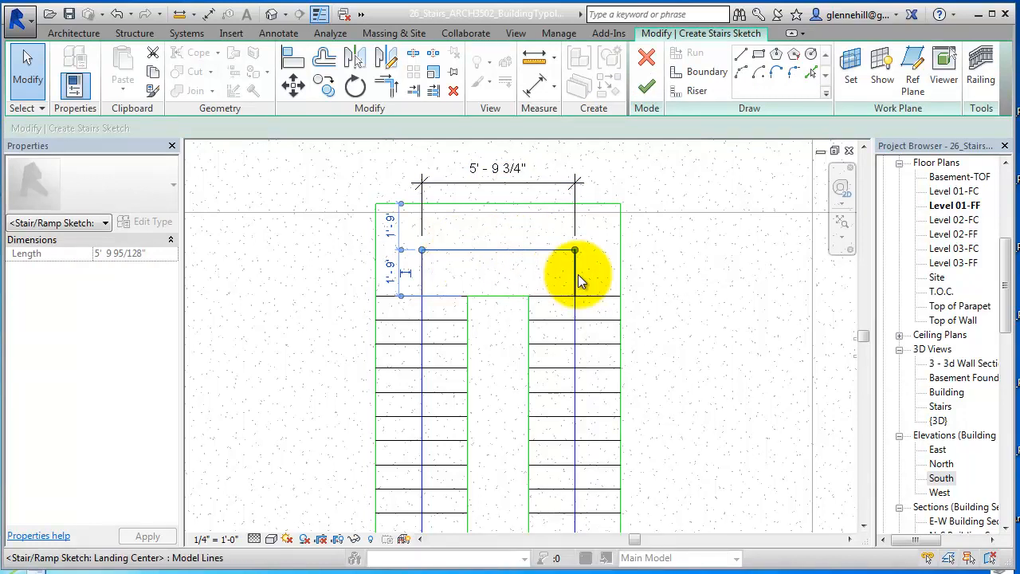
Set the dimension between the two run center lines to 52" using the right-hand vertical landing center line as the driven element
click(578, 279)
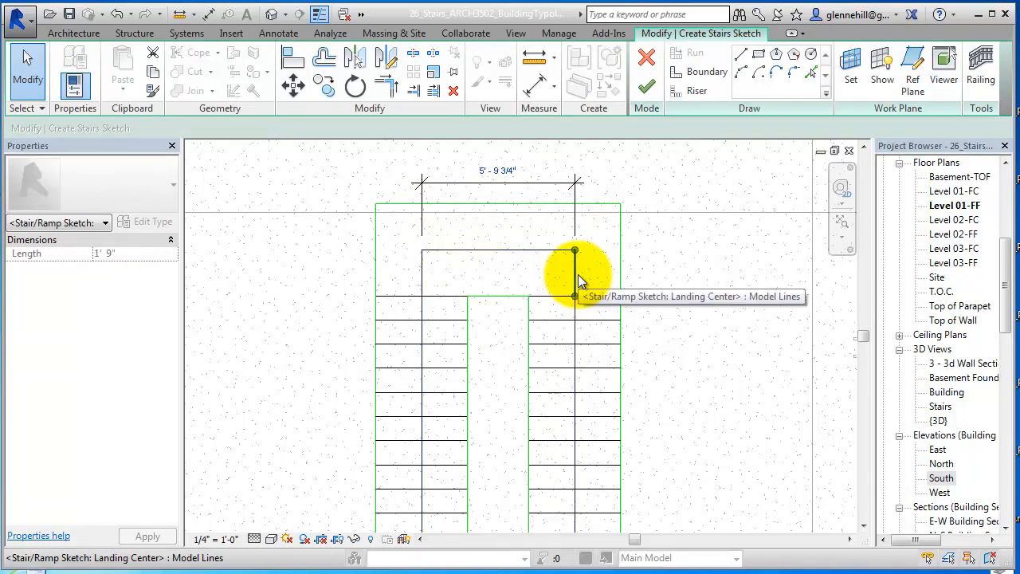
click(502, 170)
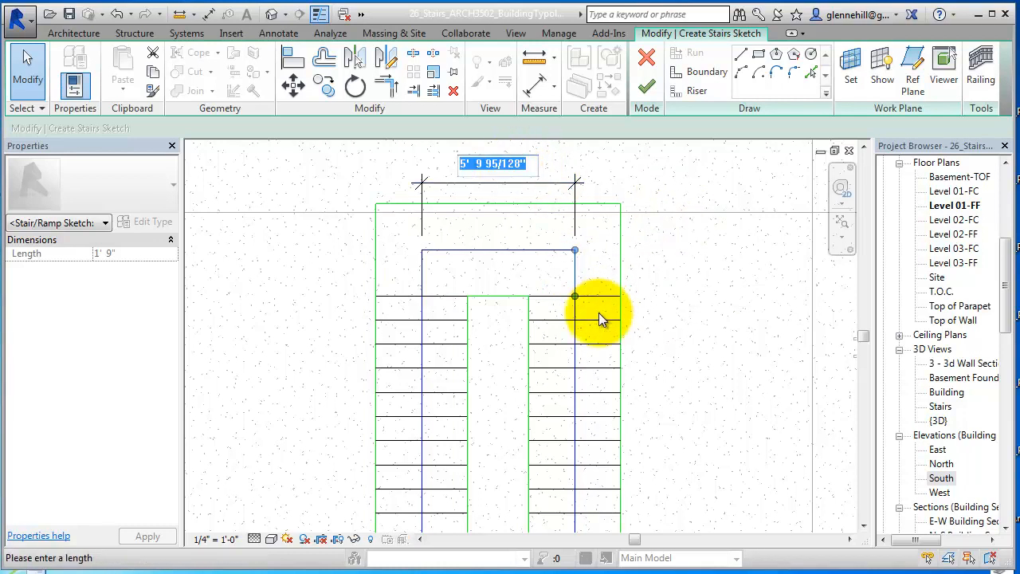
text(52)
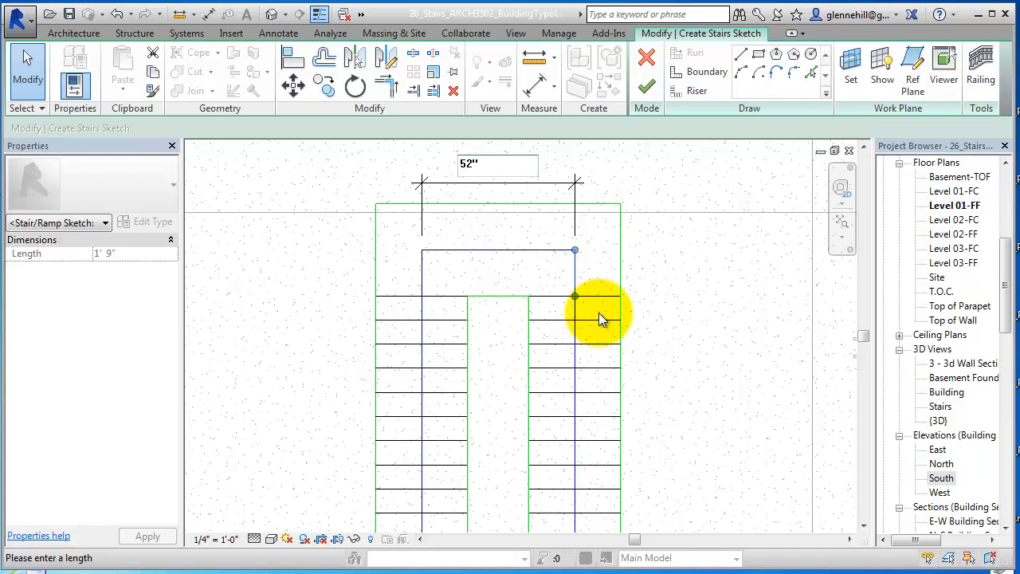
key(Return)
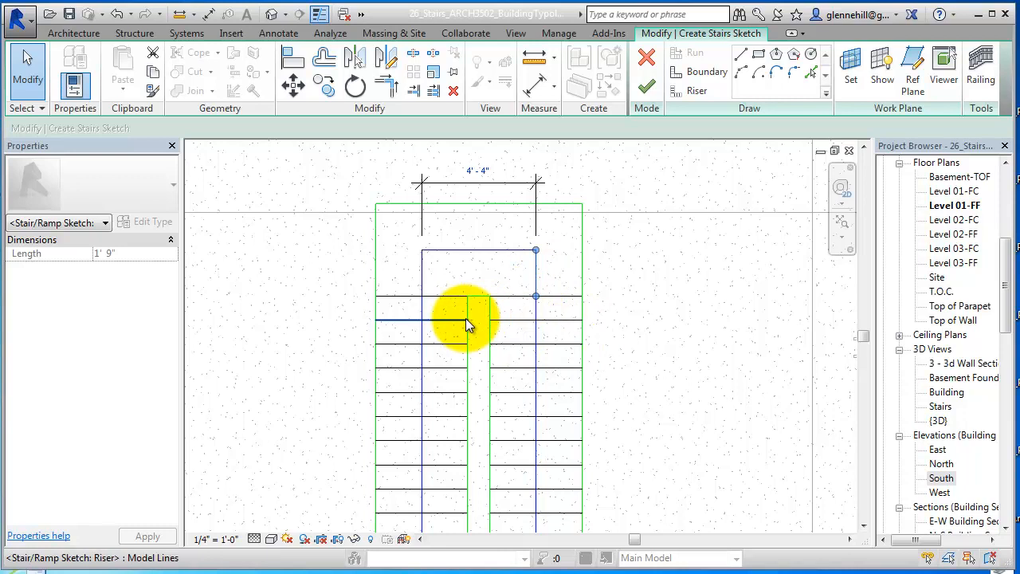
click(631, 286)
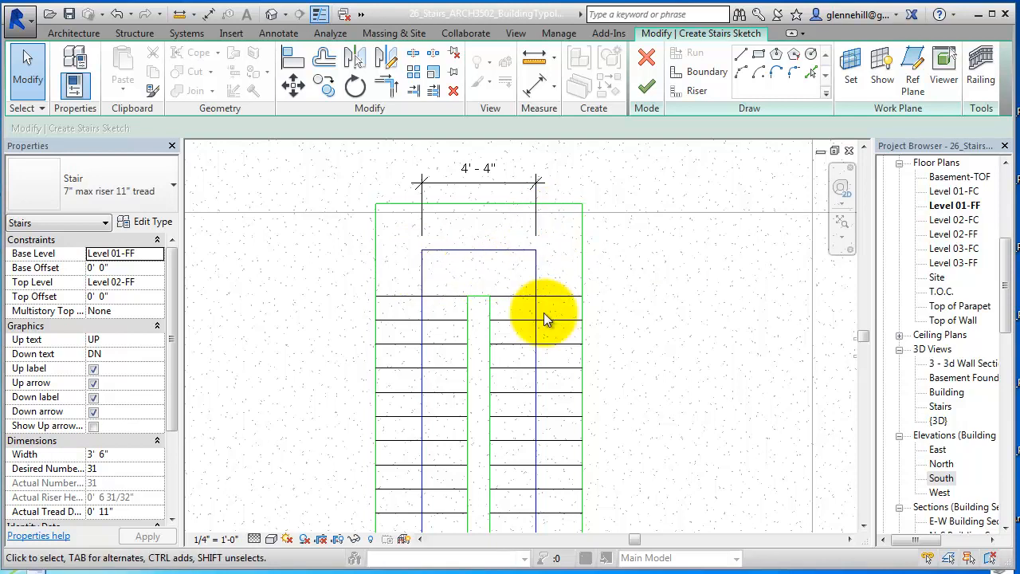
Check the right-hand landing and run center lines, and finish the stair sketch
click(536, 283)
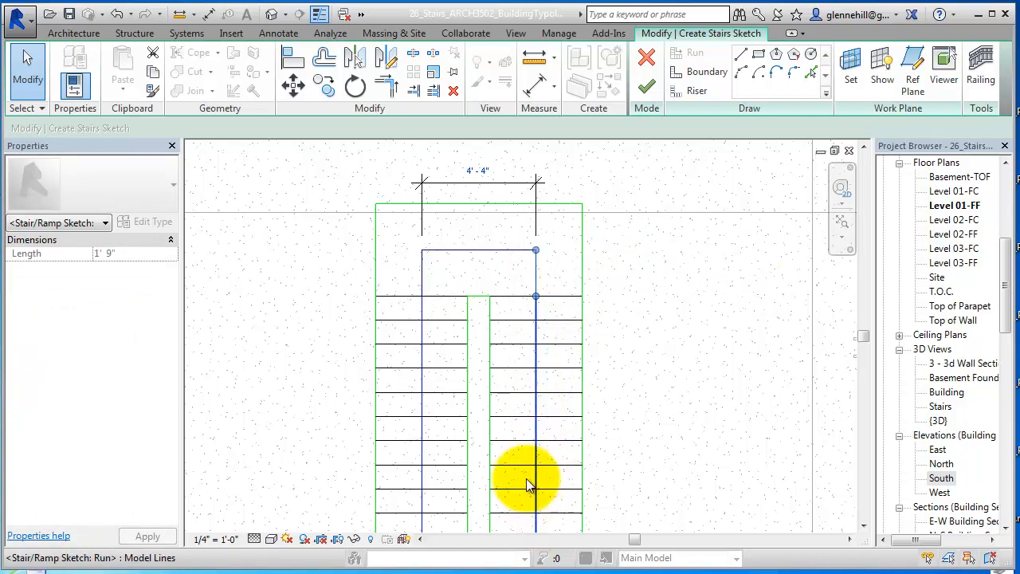
click(644, 338)
scroll(627, 360, down, 3)
mouse_move(627, 359)
middle_down()
mouse_move(629, 322)
mouse_move(615, 333)
middle_up()
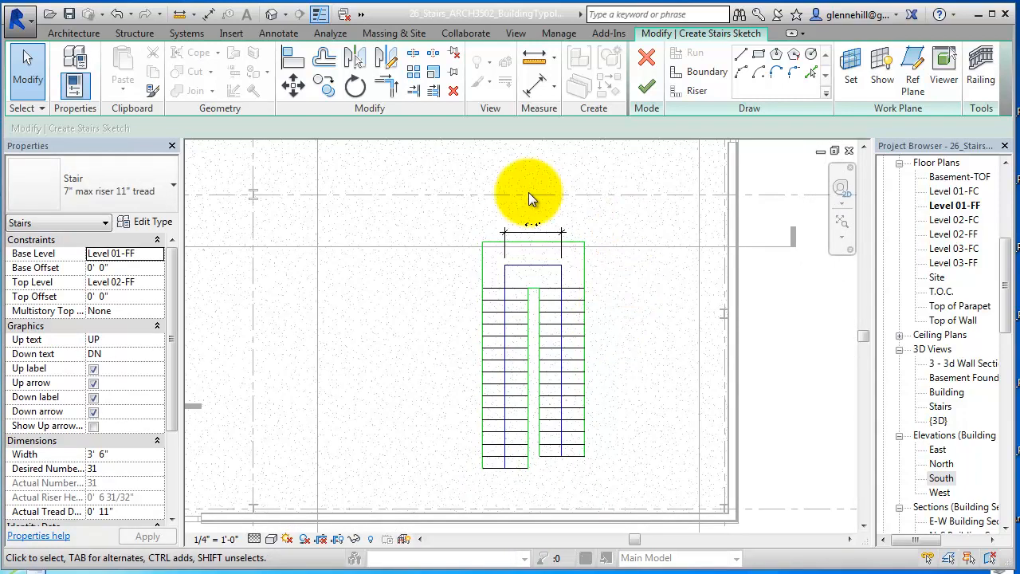
click(647, 88)
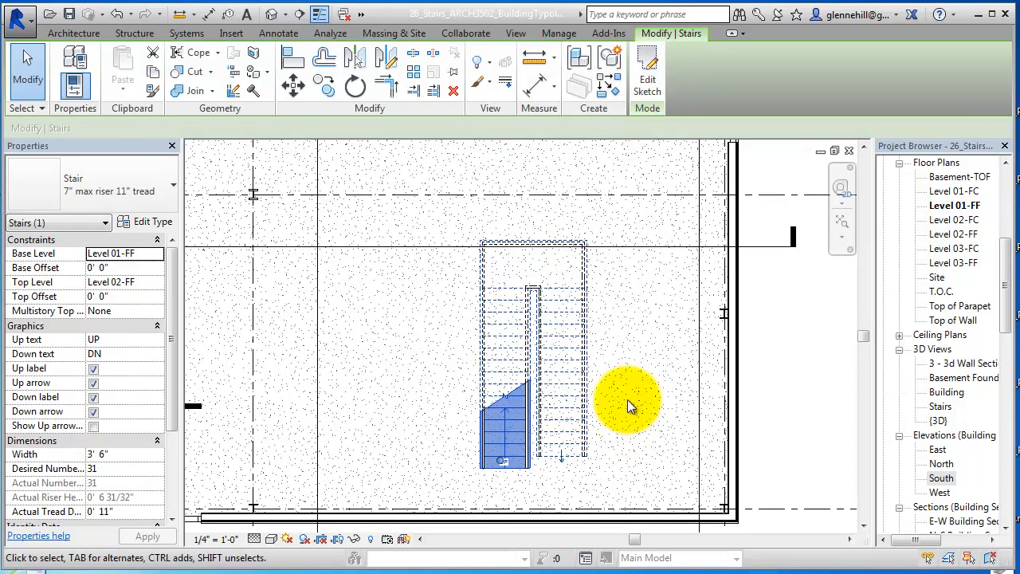
click(596, 410)
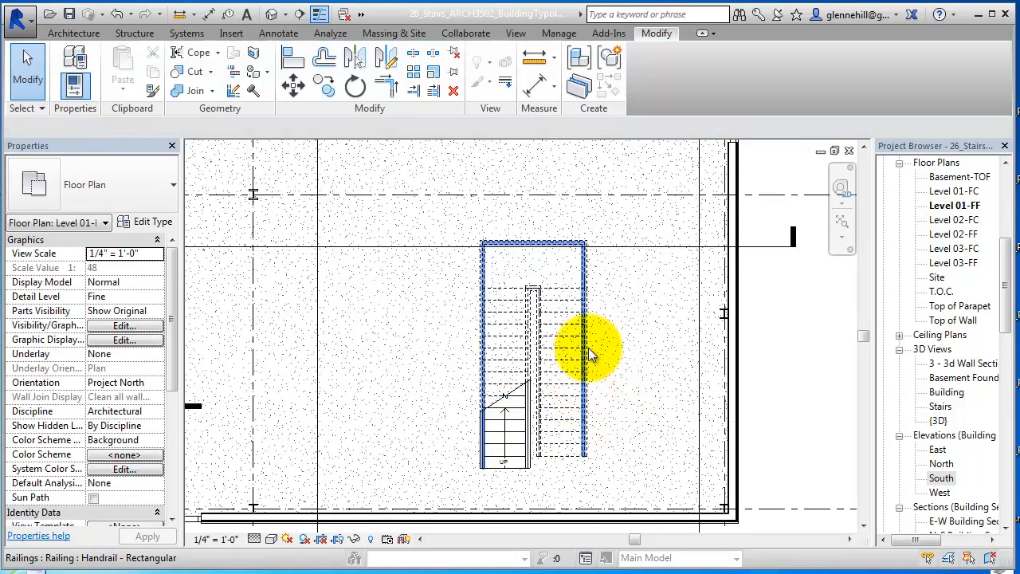
Move only the outer railing outside the building, and undo the move
click(536, 241)
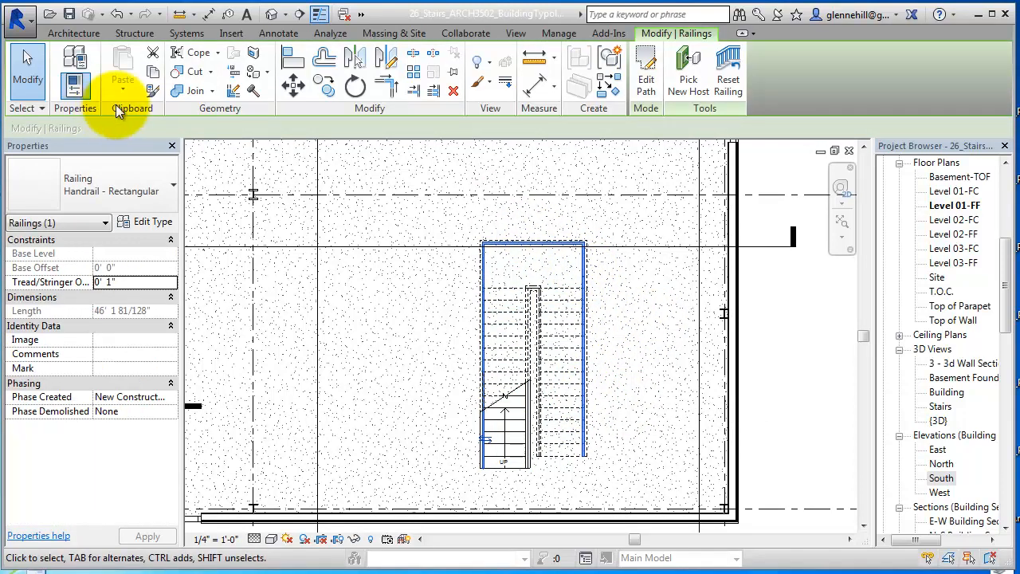
click(291, 86)
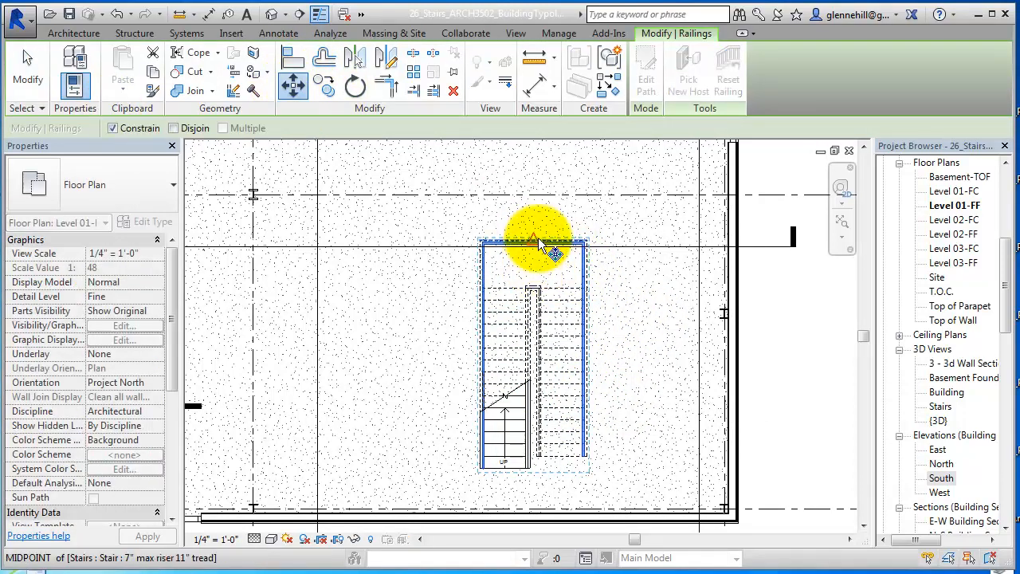
click(538, 238)
click(828, 257)
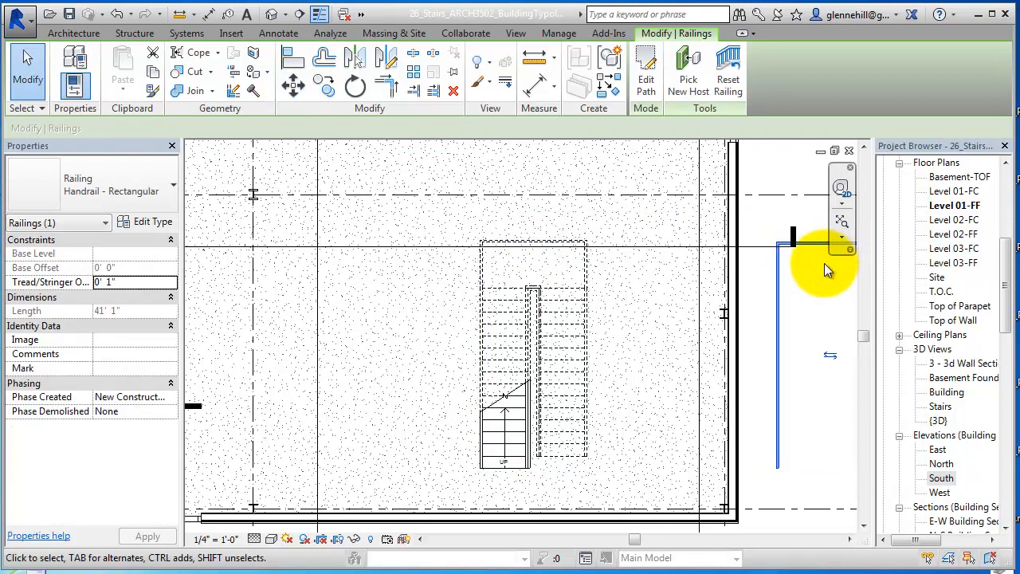
click(117, 14)
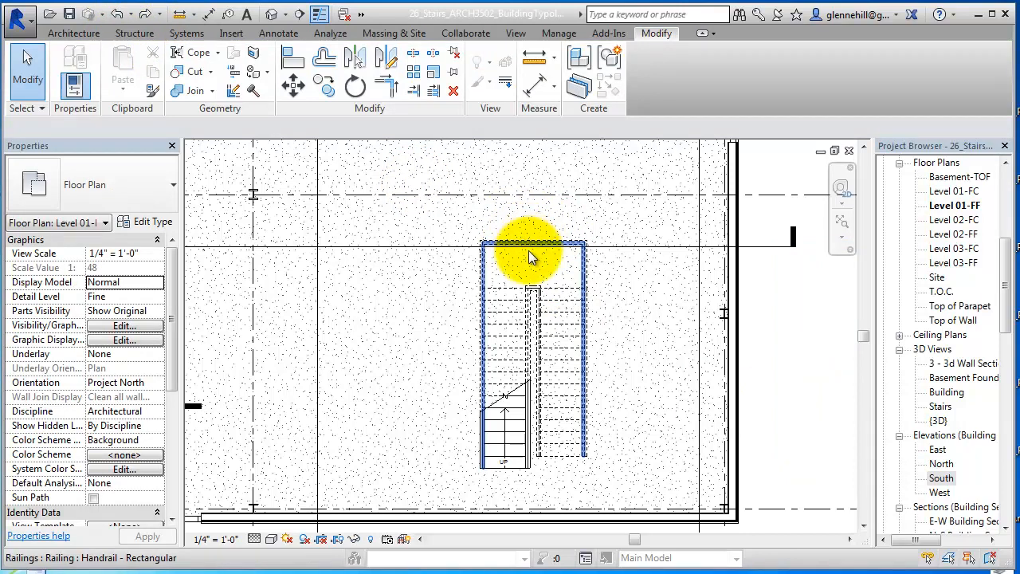
Move the whole stair horizontally about 22'-0" to the right, beyond the building's exterior wall
click(563, 295)
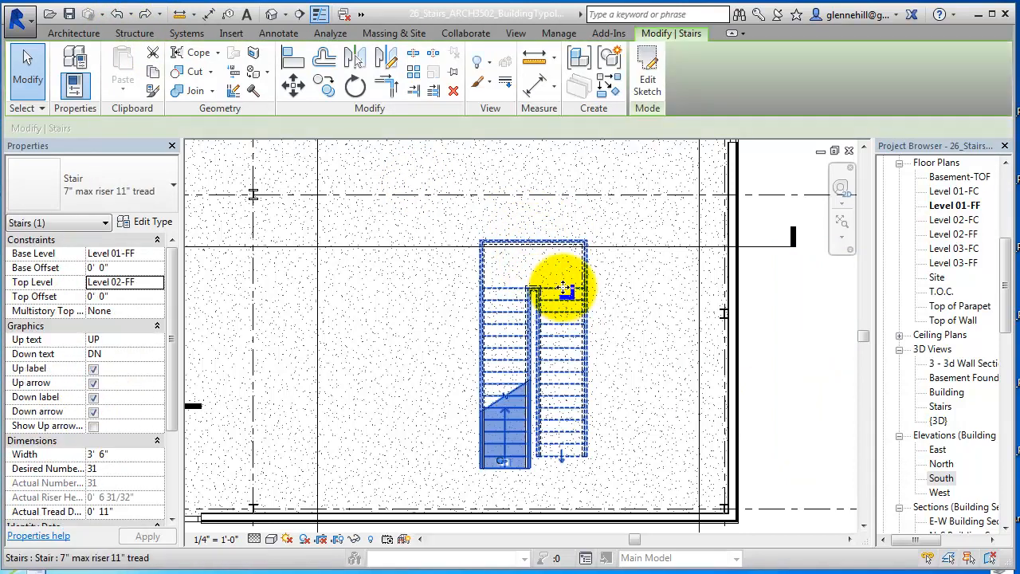
click(292, 86)
click(564, 288)
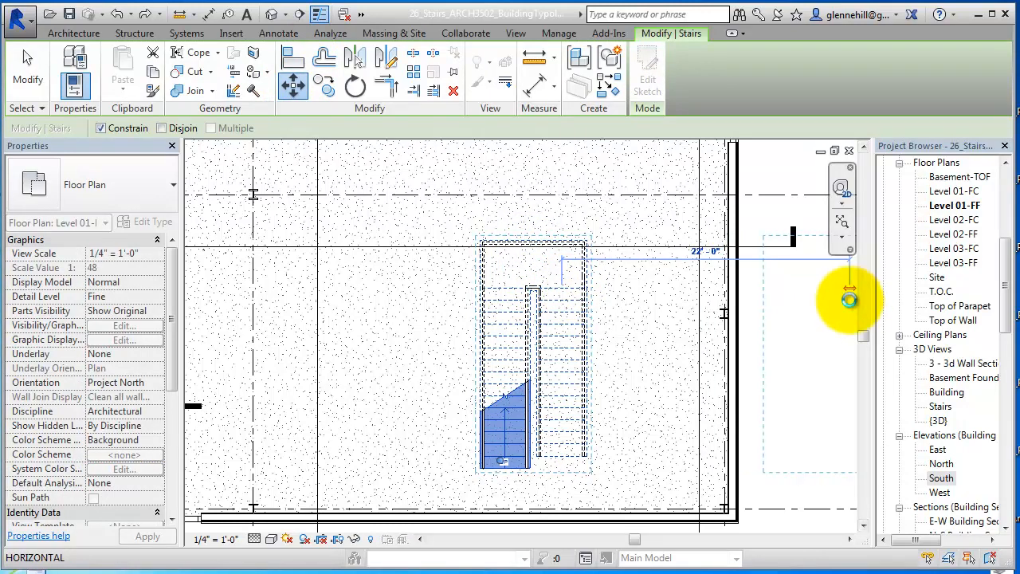
click(849, 299)
Open the Building 3D view and examine the stair and its railings beside the exterior wall up close
double_click(947, 392)
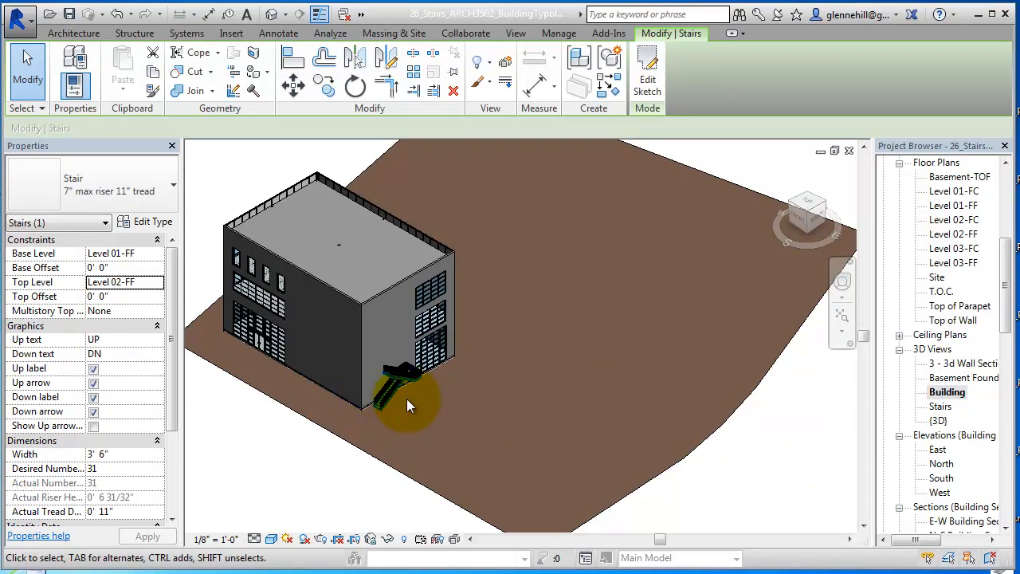
scroll(394, 402, up, 6)
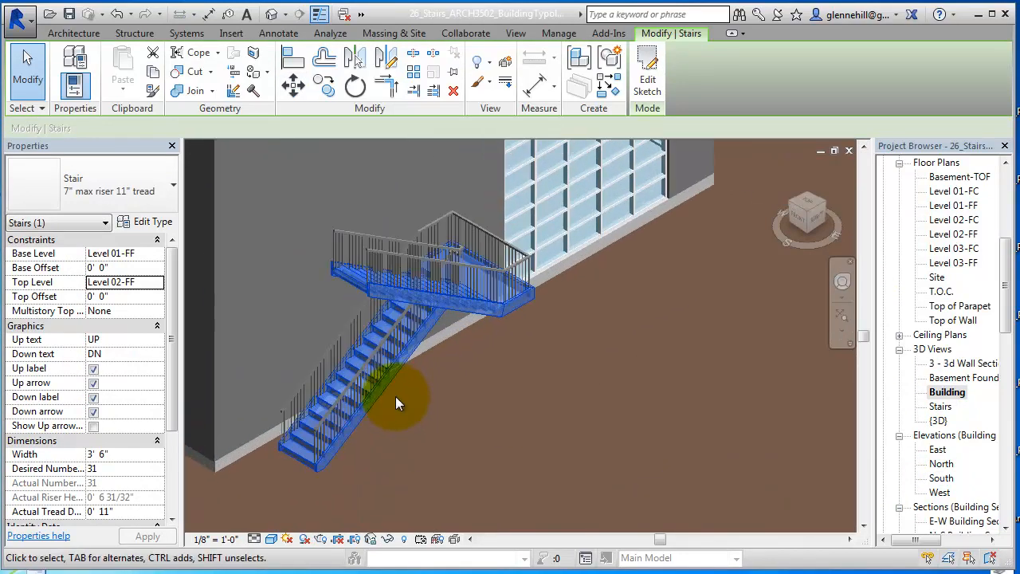
middle_drag(439, 377, 479, 444)
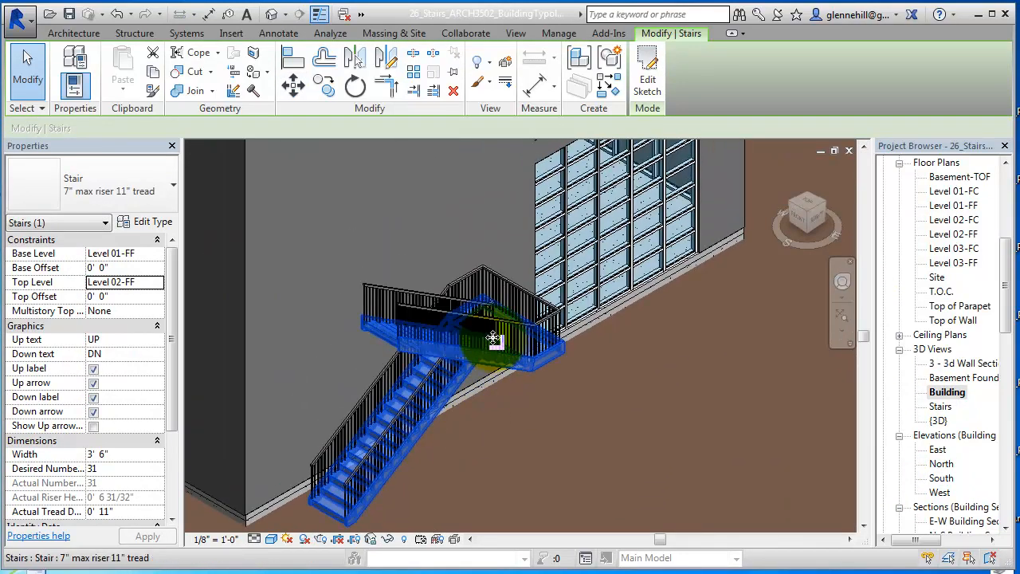
scroll(557, 419, up, 3)
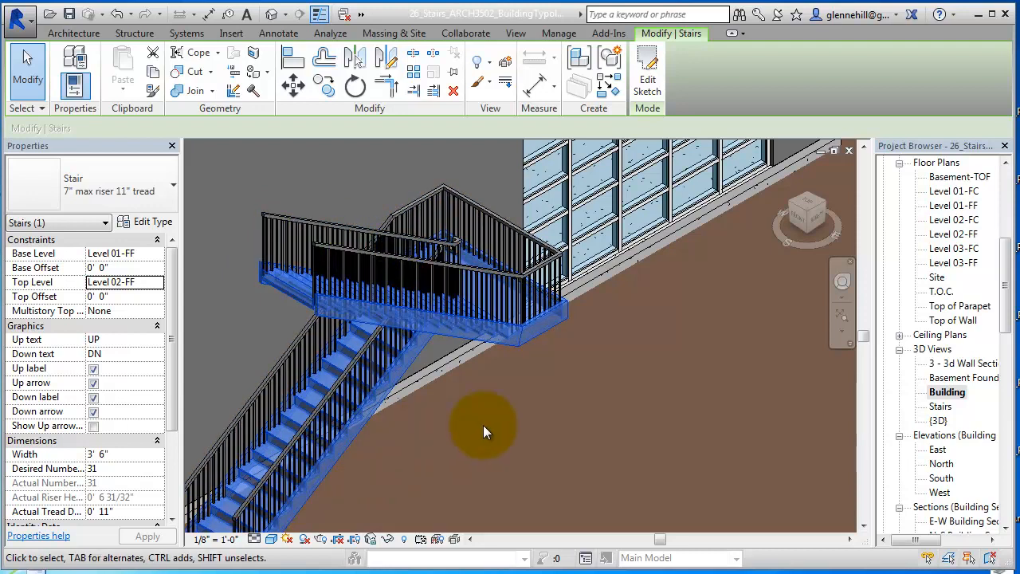
click(602, 414)
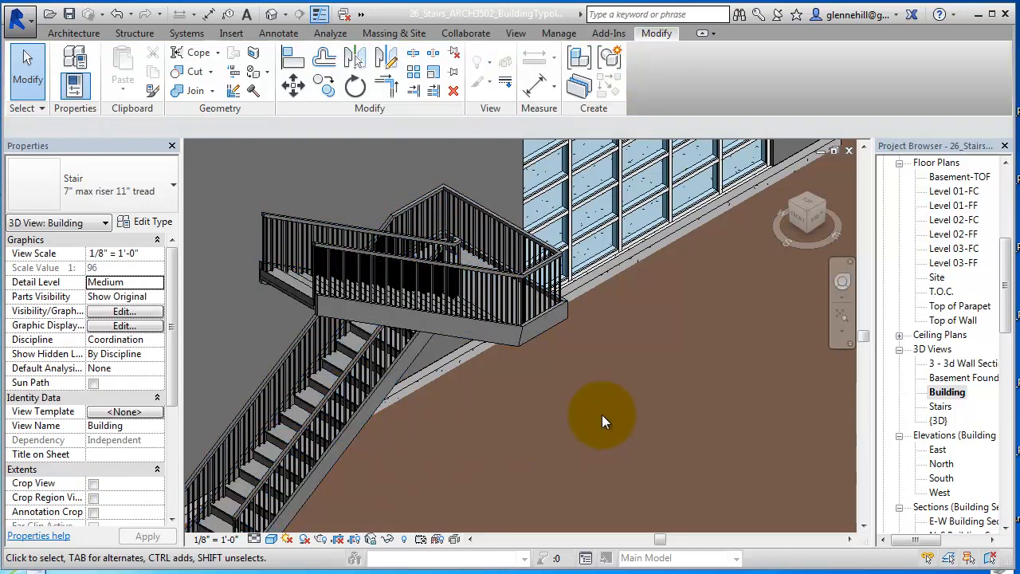
Review the types available for the outer railing, keep Handrail - Rectangular, and open its type properties
click(523, 295)
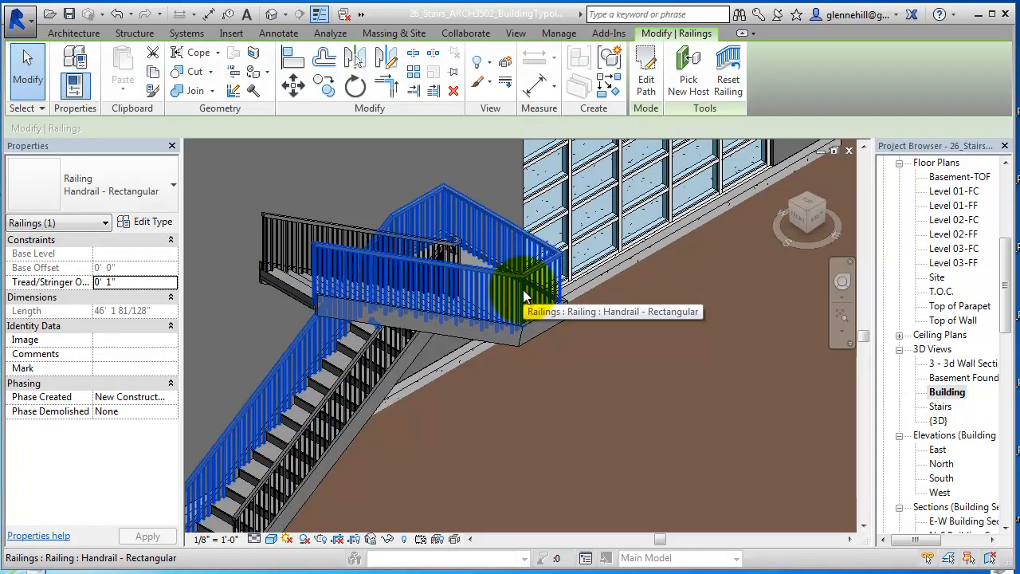
click(173, 185)
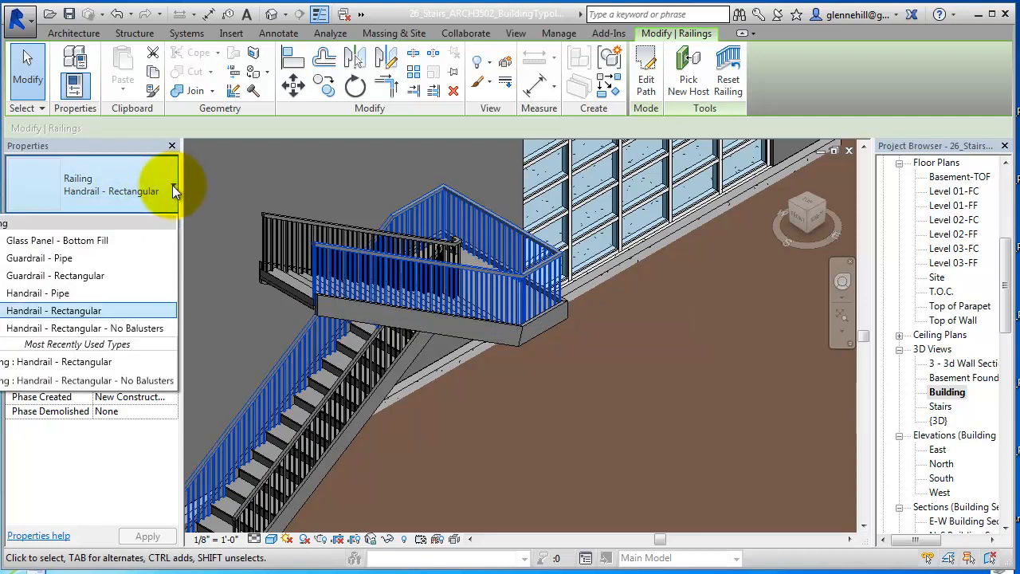
click(116, 307)
click(156, 222)
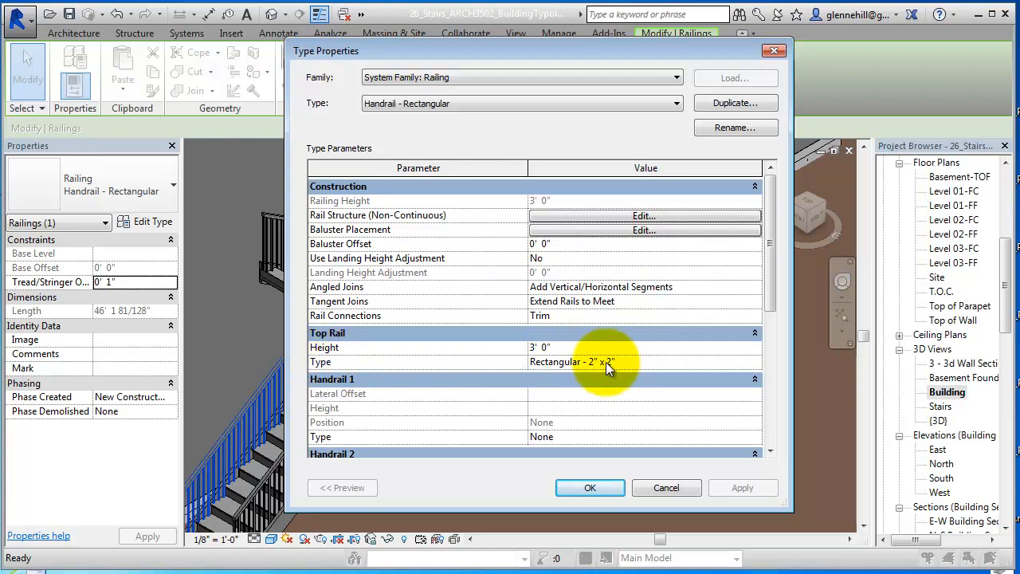
Examine the railing's top rail type options and its Handrail 1 and Handrail 2 parameters
click(692, 363)
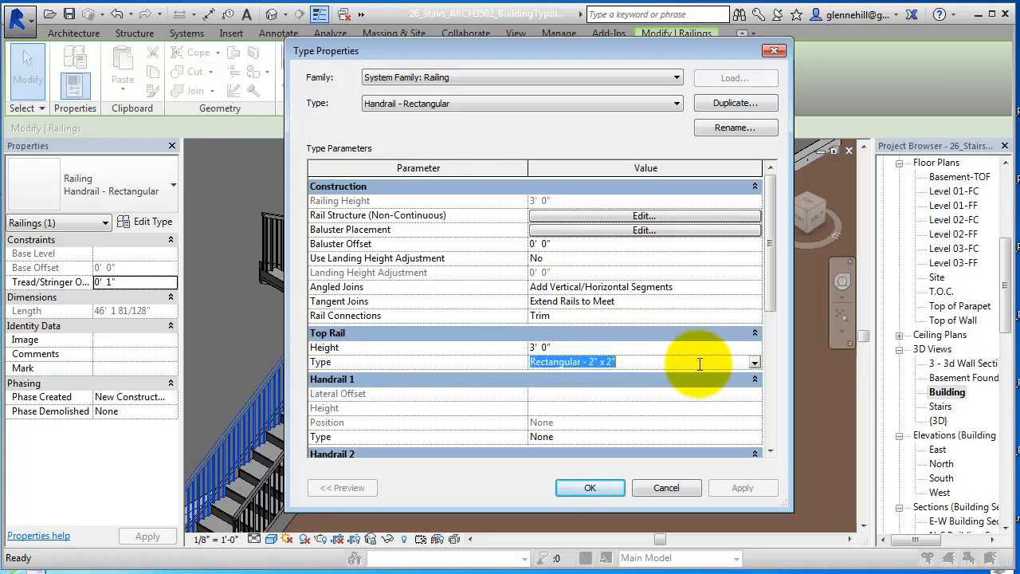
click(753, 364)
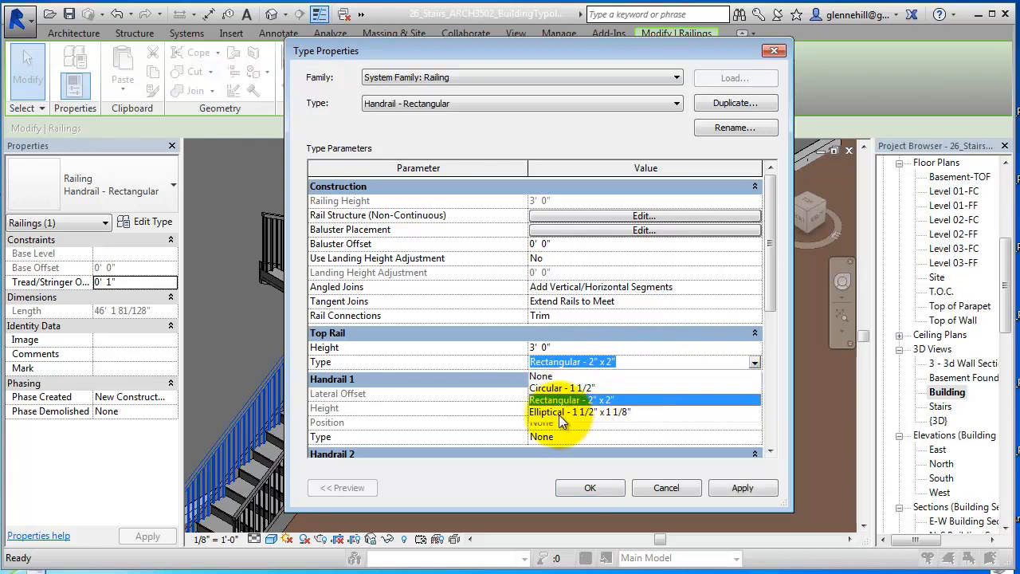
click(407, 349)
click(609, 380)
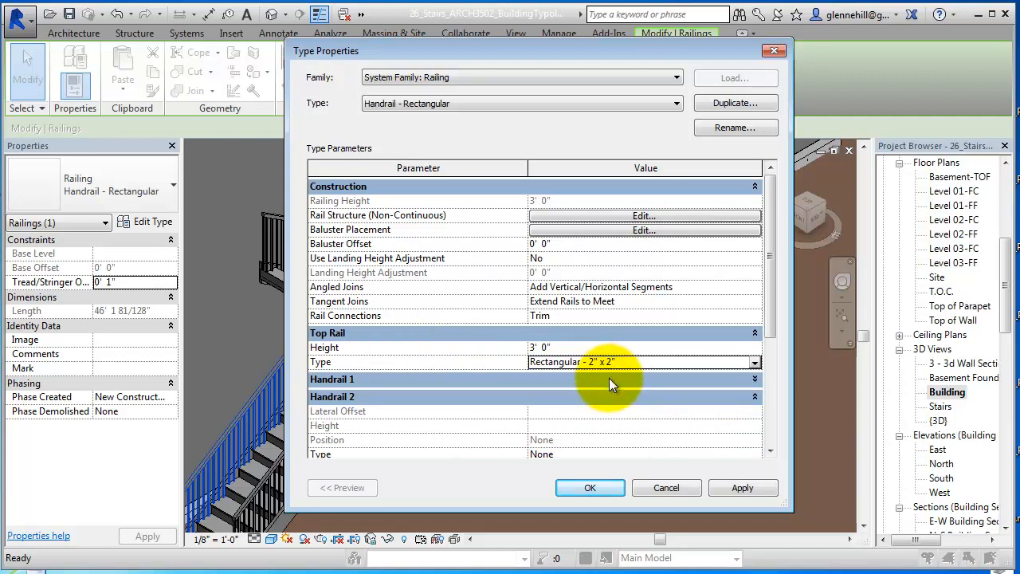
click(753, 380)
scroll(463, 419, down, 3)
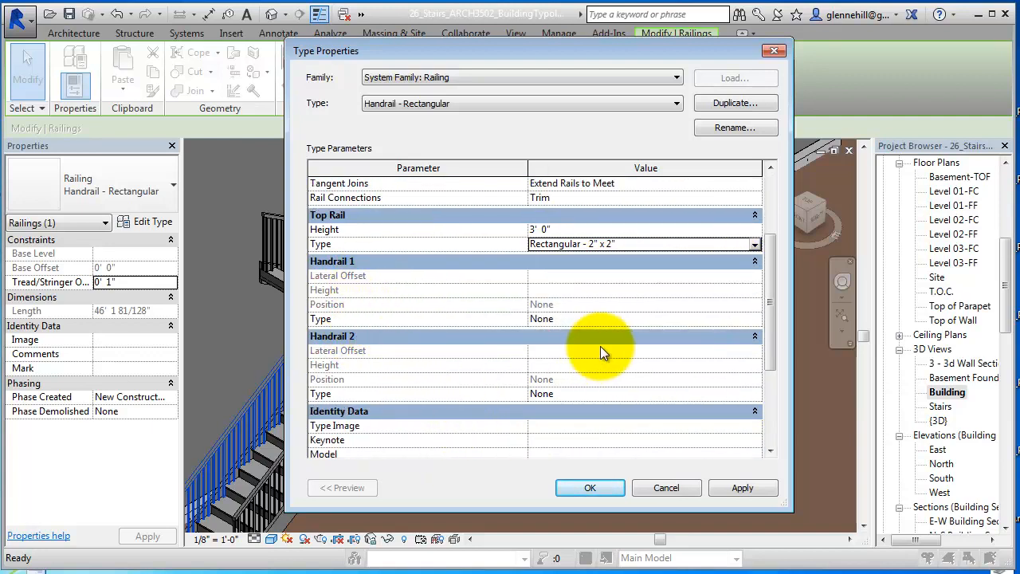
scroll(600, 346, up, 3)
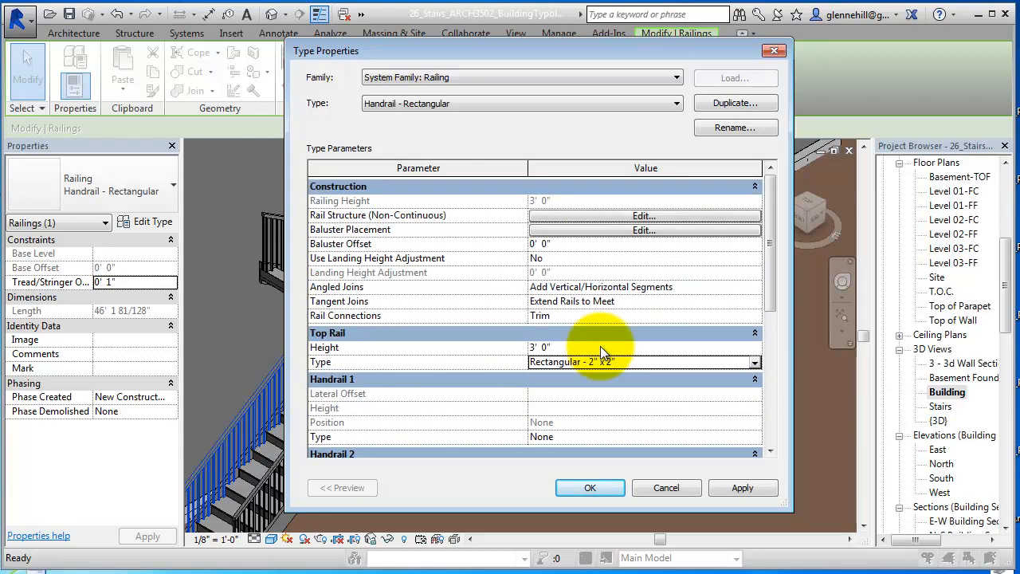
Examine the railing type's joins, tangent joins and rail connections parameters
scroll(504, 421, down, 2)
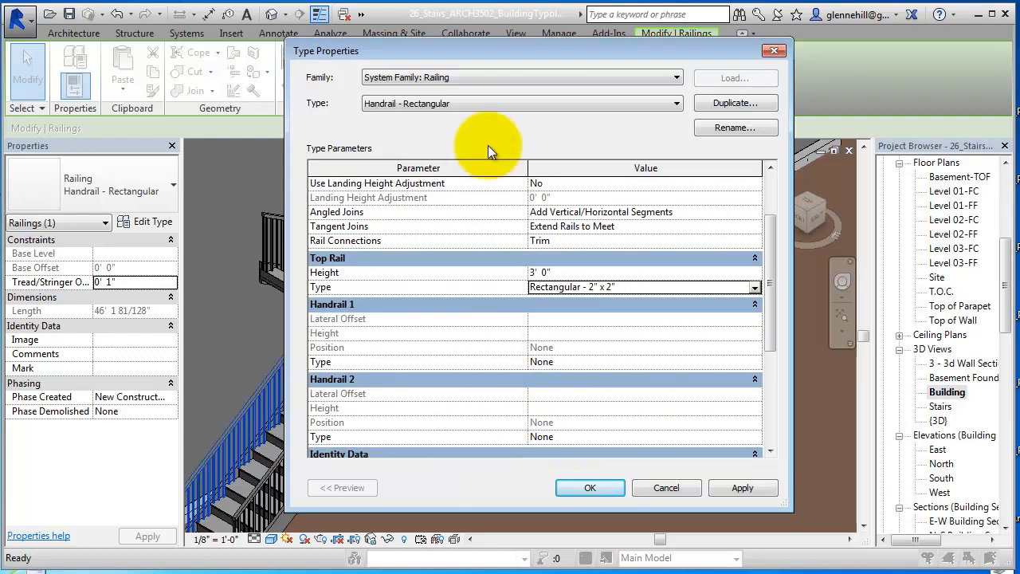
drag(514, 50, 750, 57)
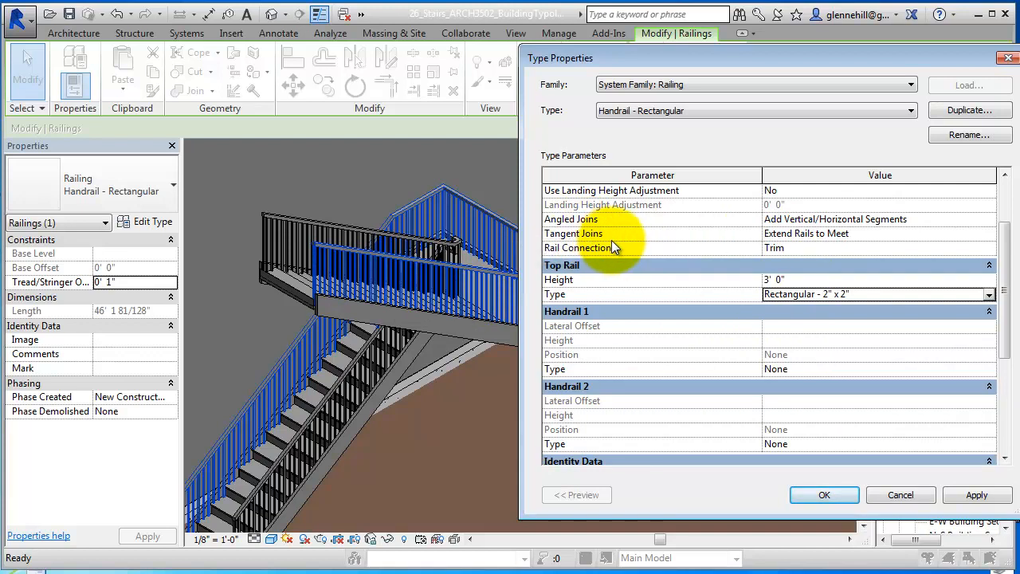
click(867, 234)
click(827, 250)
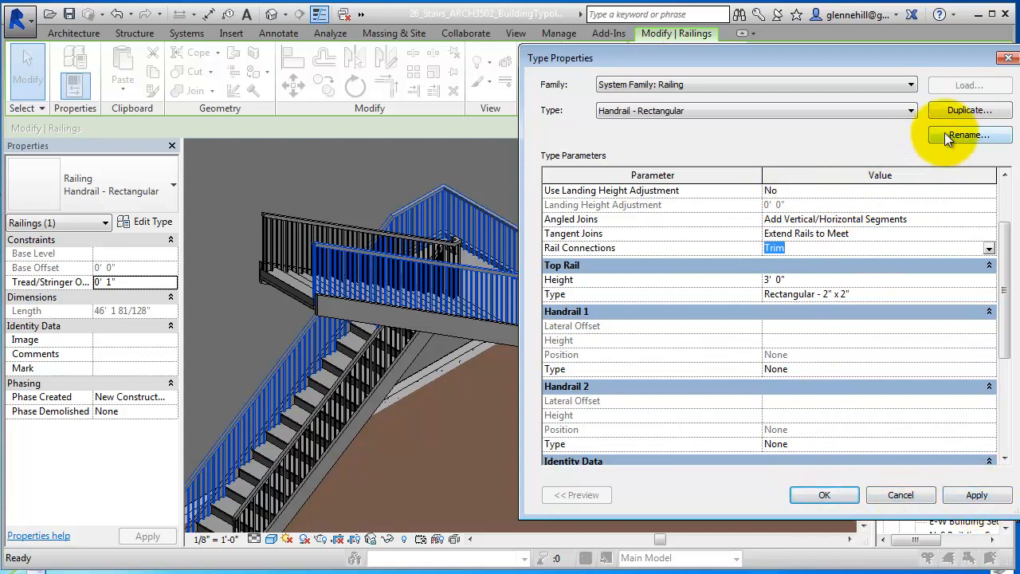
Duplicate the Handrail - Rectangular railing type as "Handrail - Rectangular - No Balluster"
click(957, 109)
click(769, 275)
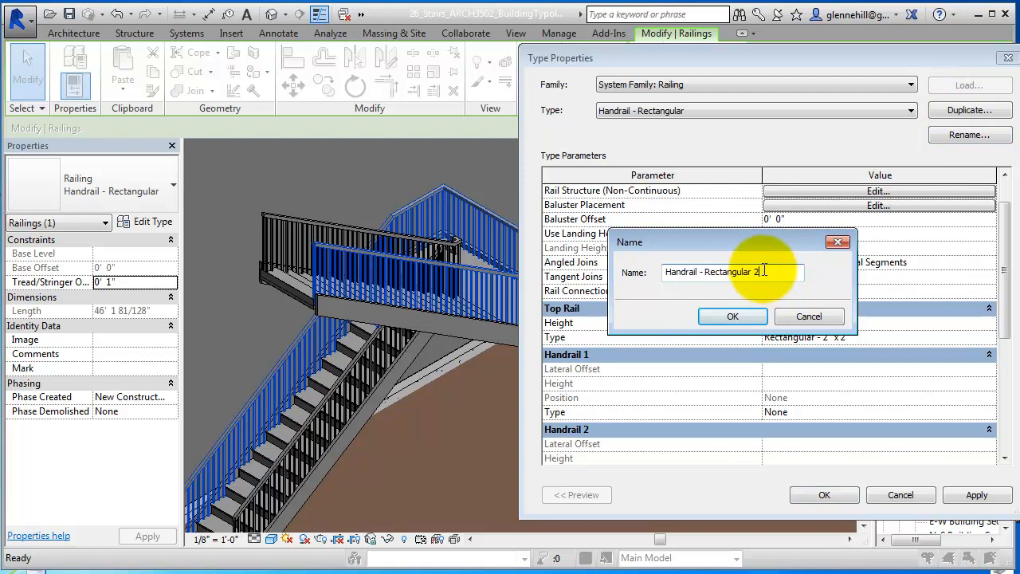
key(BackSpace)
text(- No)
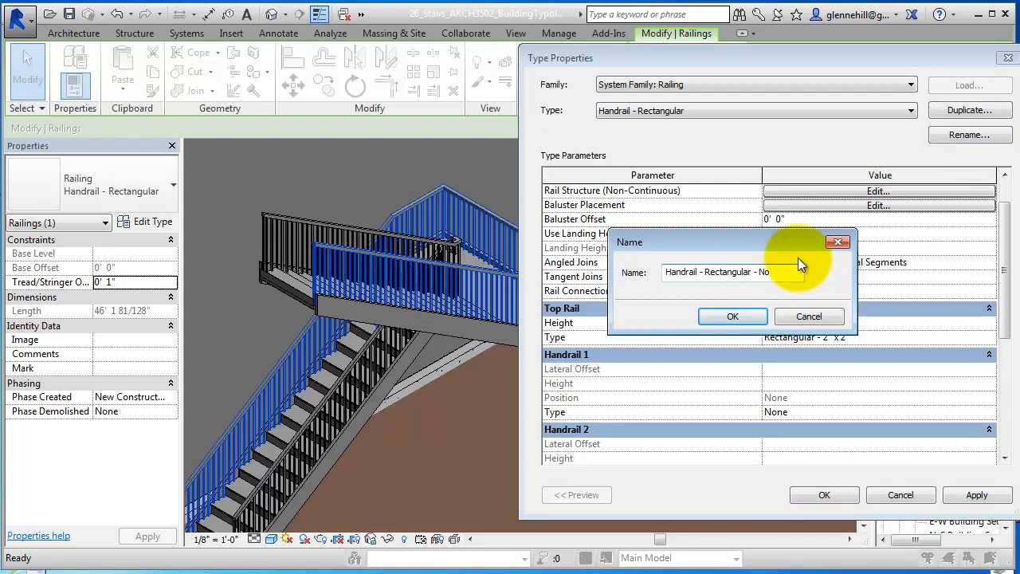
text( Balluster)
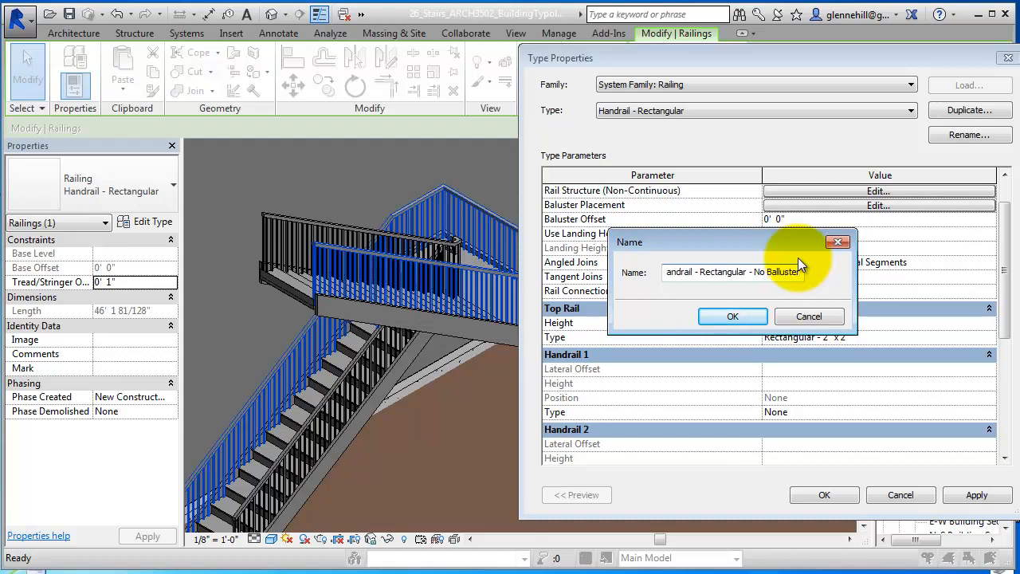
click(733, 317)
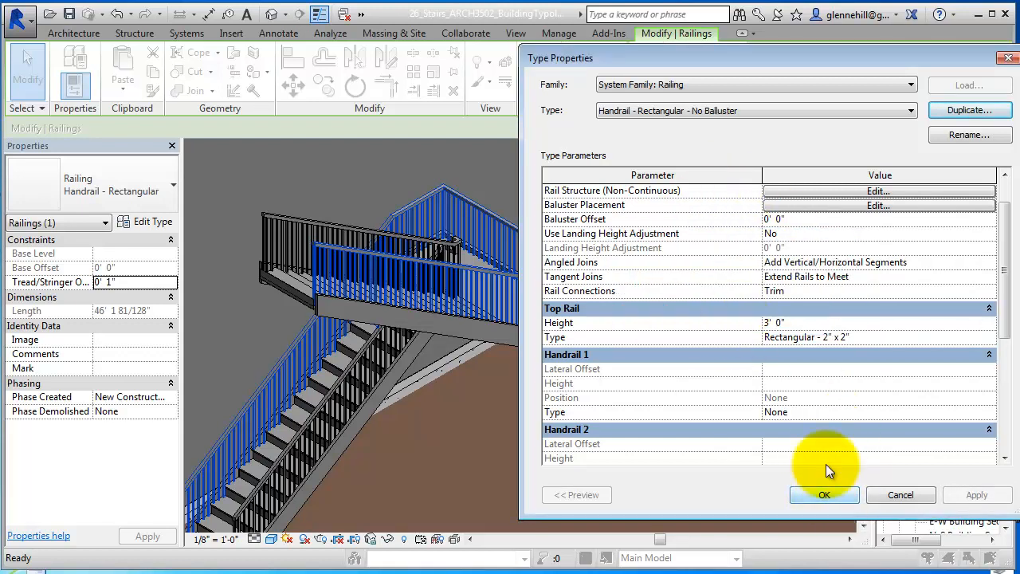
Set the regular baluster's family to None in the main pattern of the new type's baluster placement
click(877, 207)
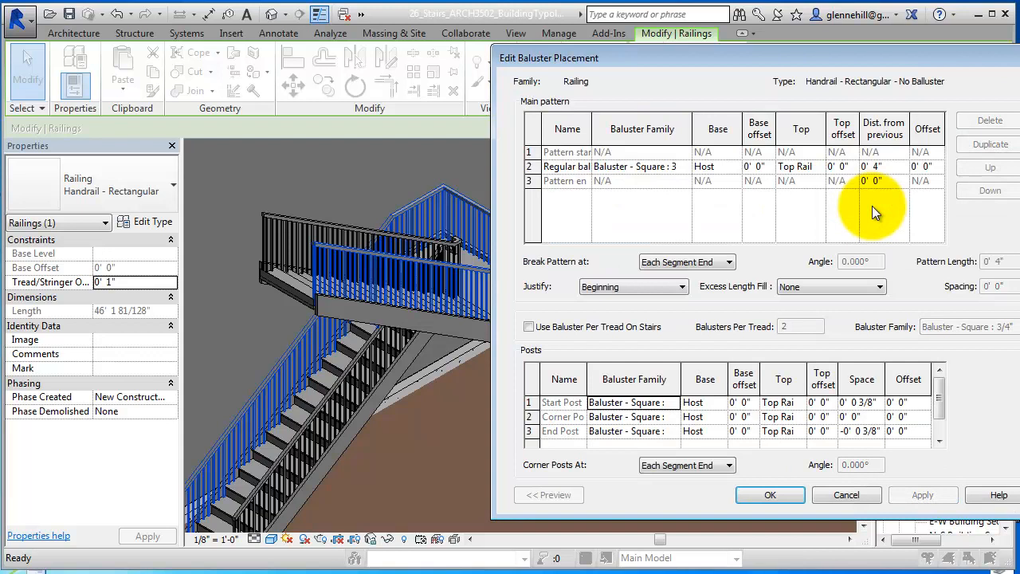
click(527, 167)
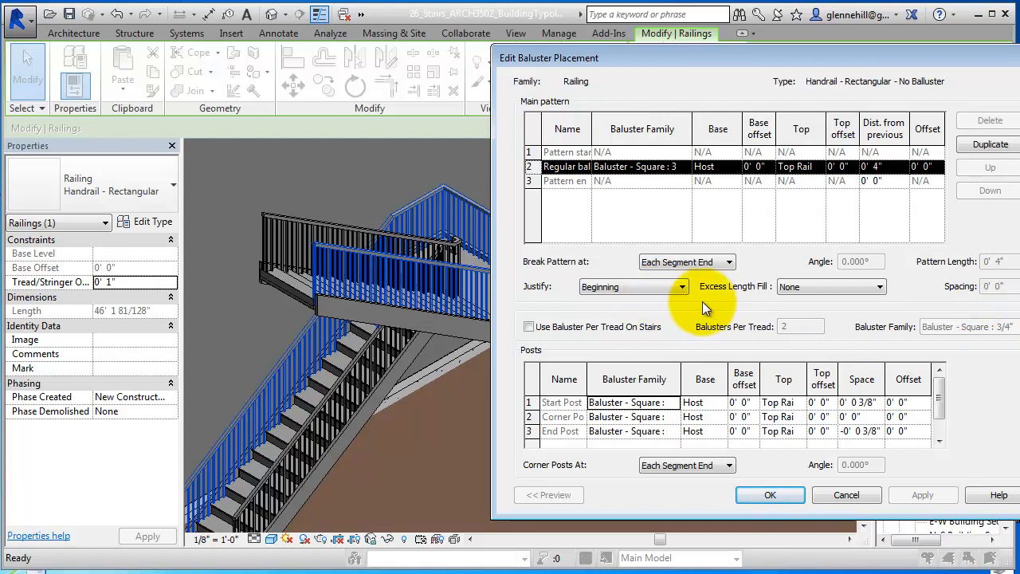
click(728, 264)
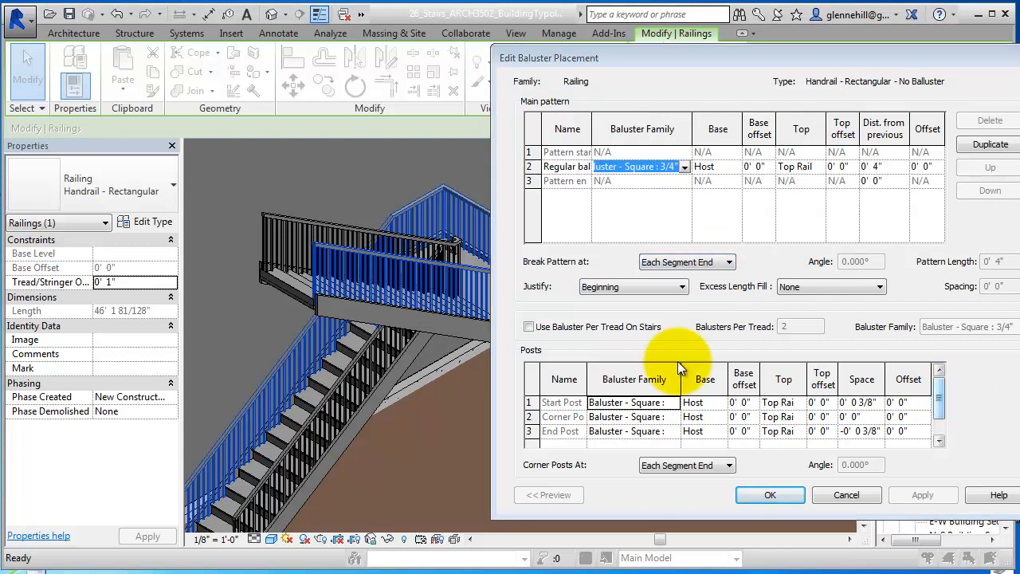
click(684, 166)
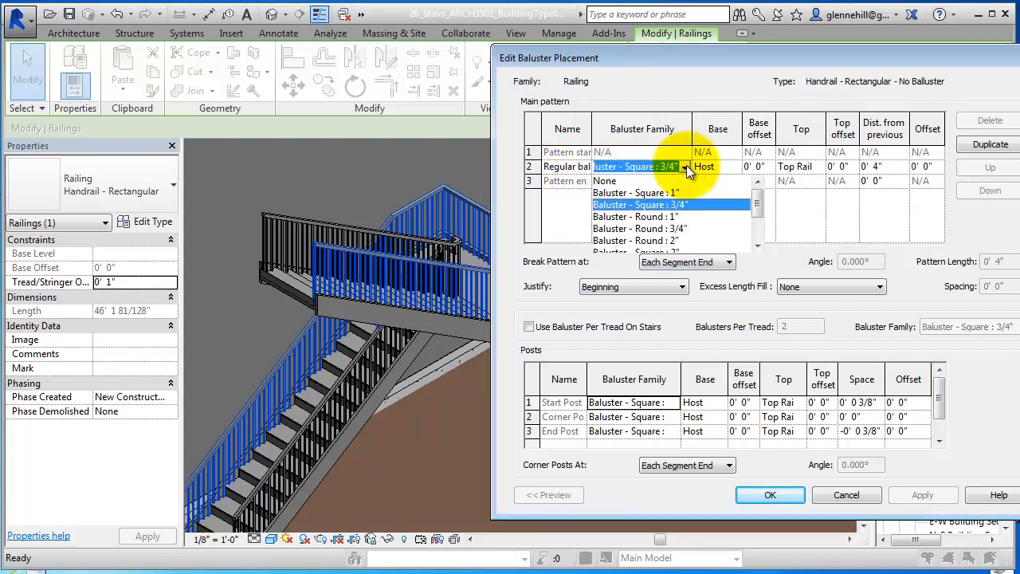
click(605, 181)
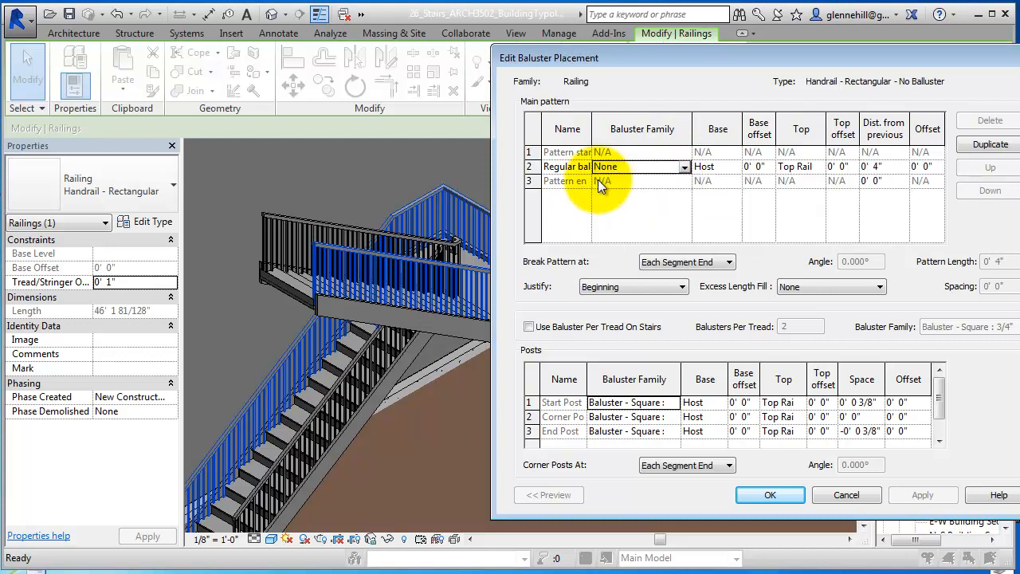
Review the other baluster families for the regular baluster, keep None, and accept the new type for the outer railing
click(684, 167)
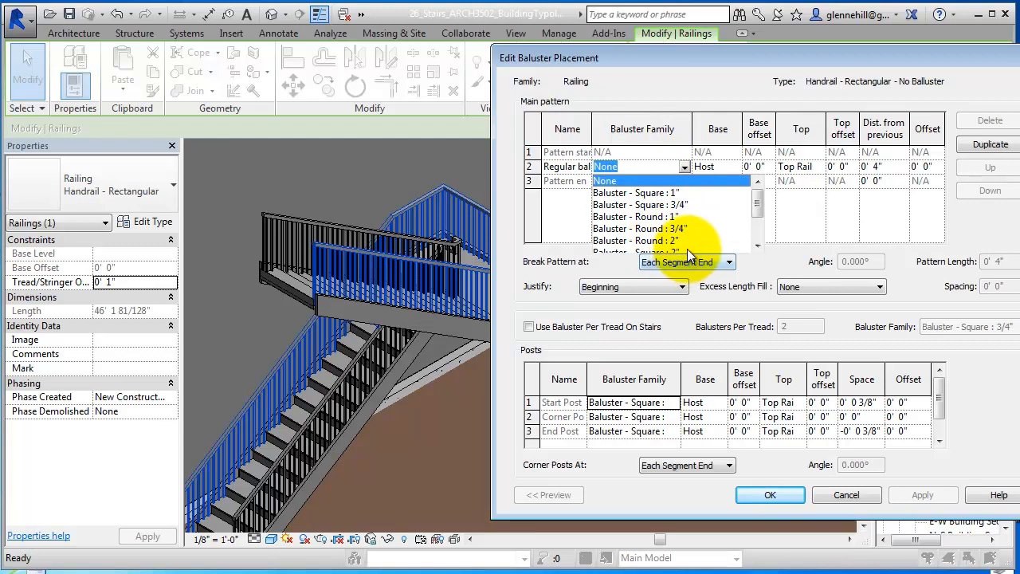
scroll(687, 248, down, 2)
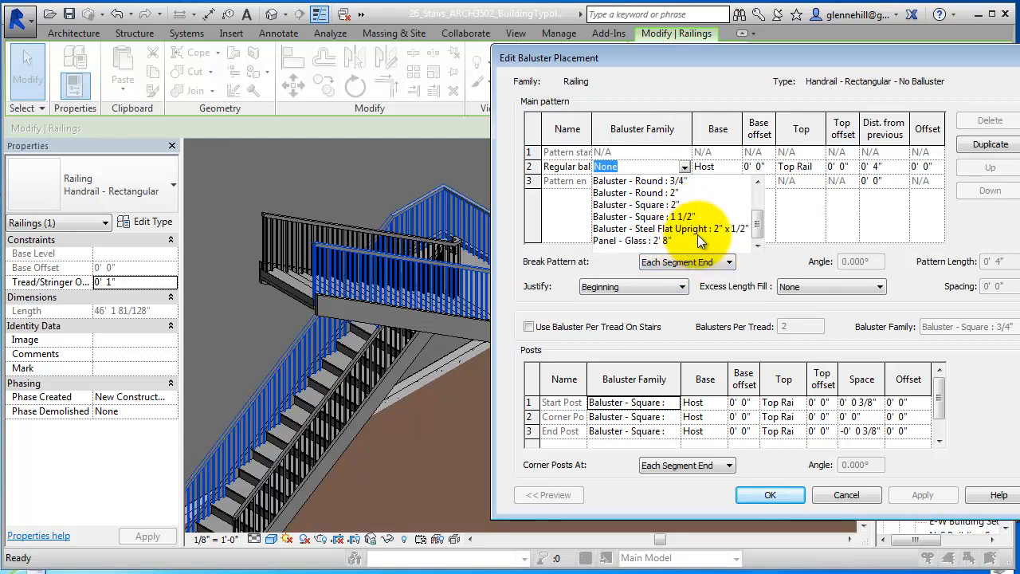
scroll(697, 234, up, 3)
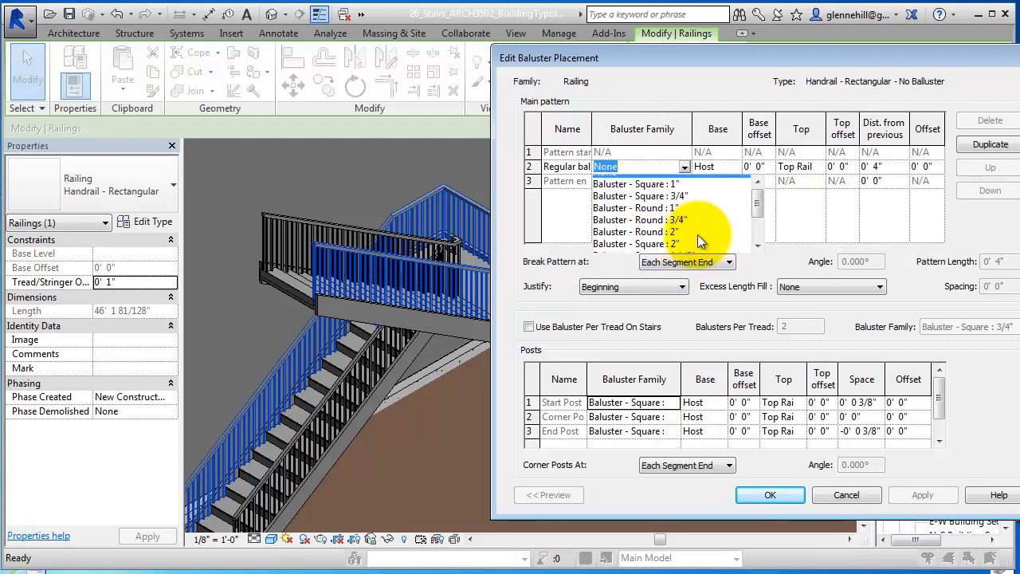
click(986, 231)
click(770, 495)
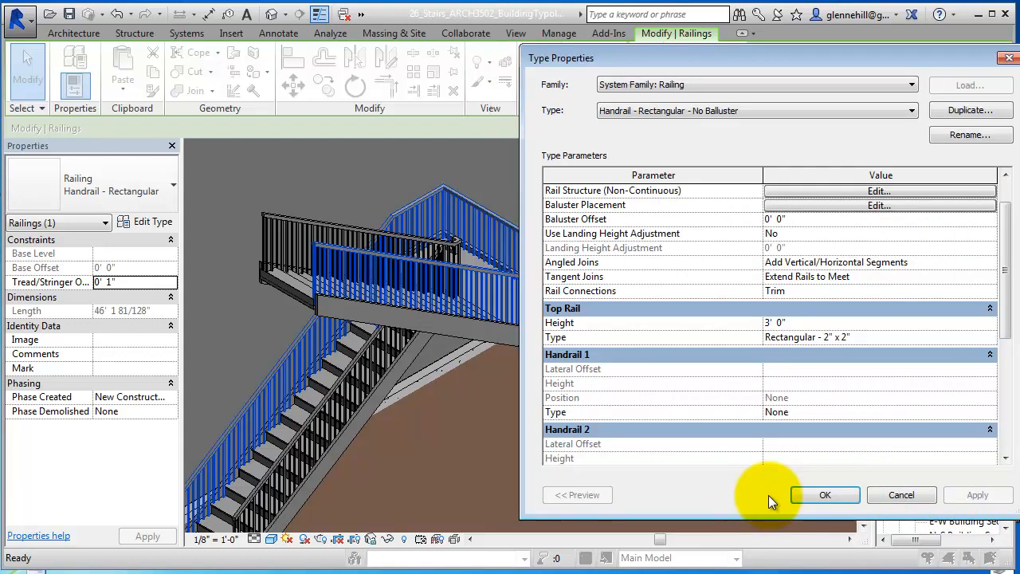
click(826, 495)
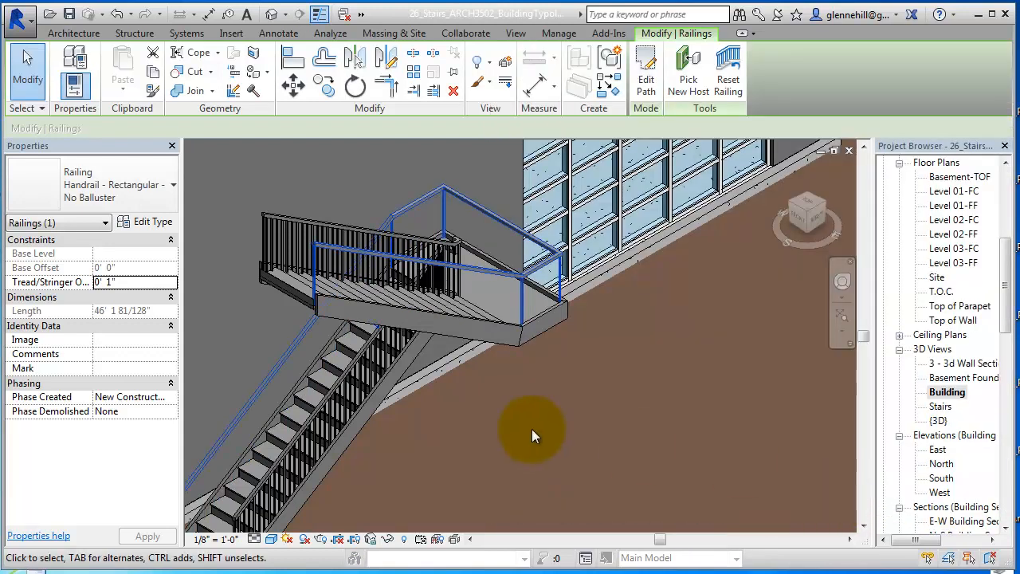
key(Escape)
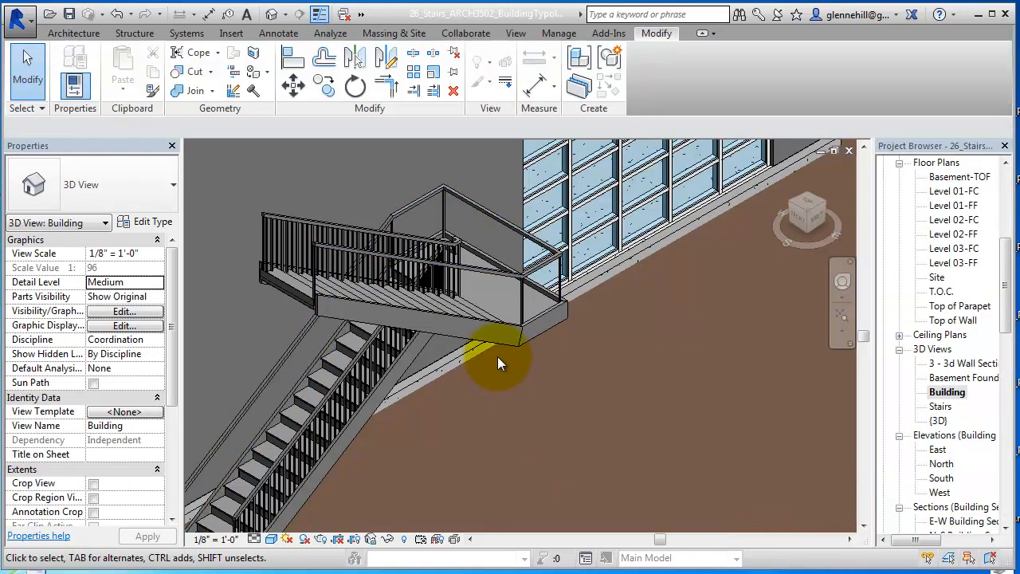
Reopen the outer railing type's baluster placement settings and set the start post's baluster family to None
click(522, 300)
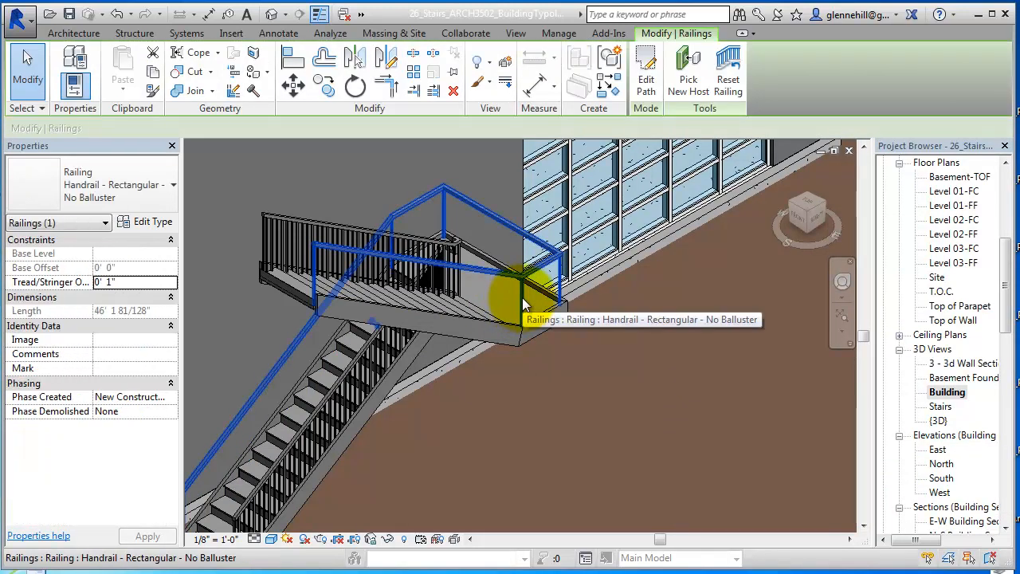
right_click(524, 303)
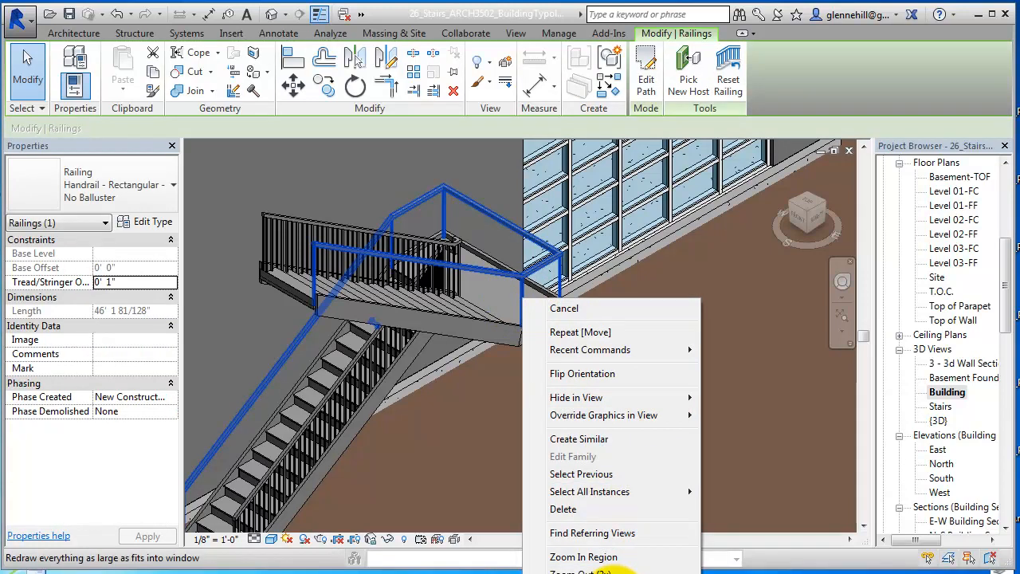
mouse_move(640, 417)
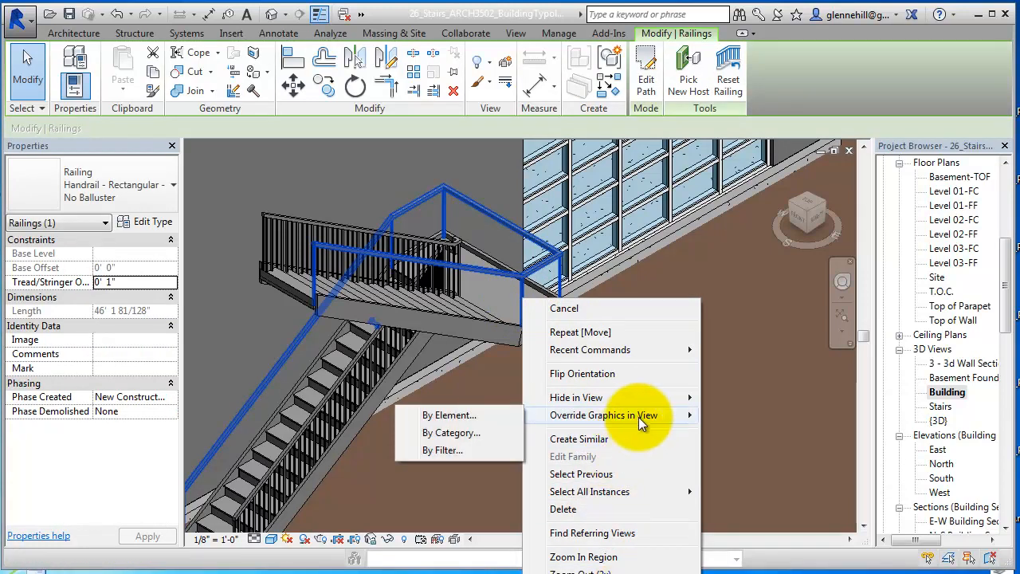
right_click(514, 283)
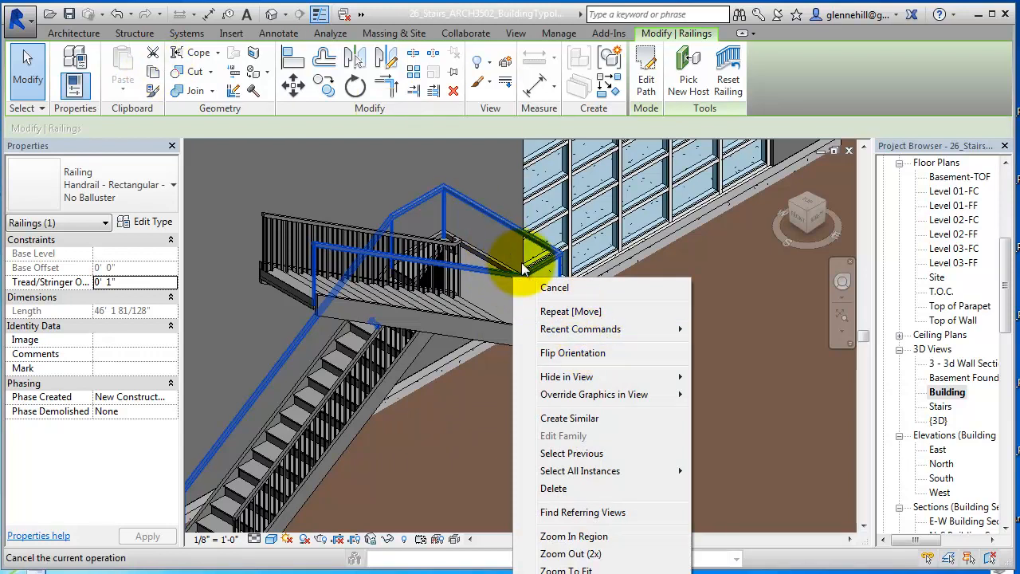
right_click(498, 272)
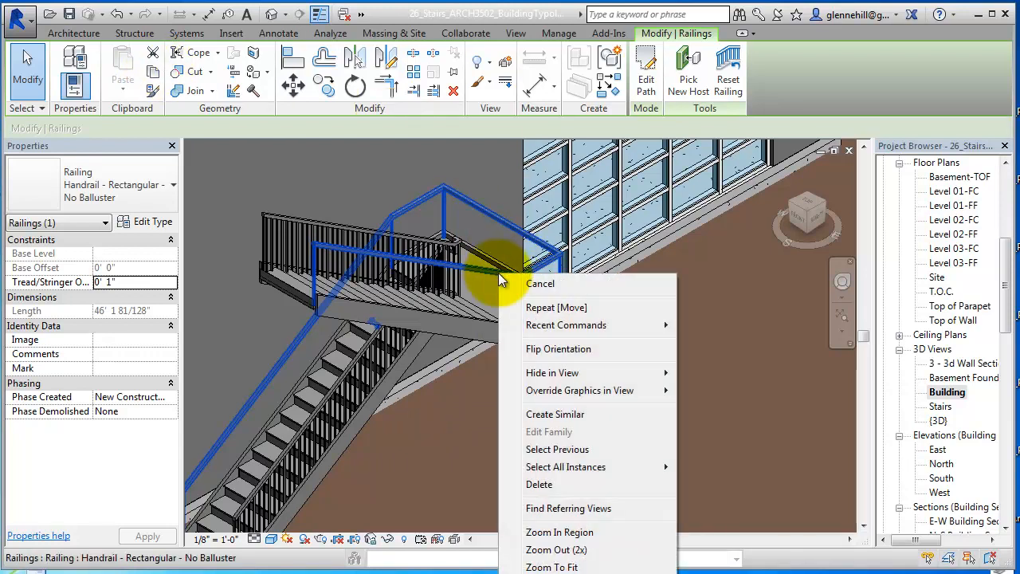
click(146, 222)
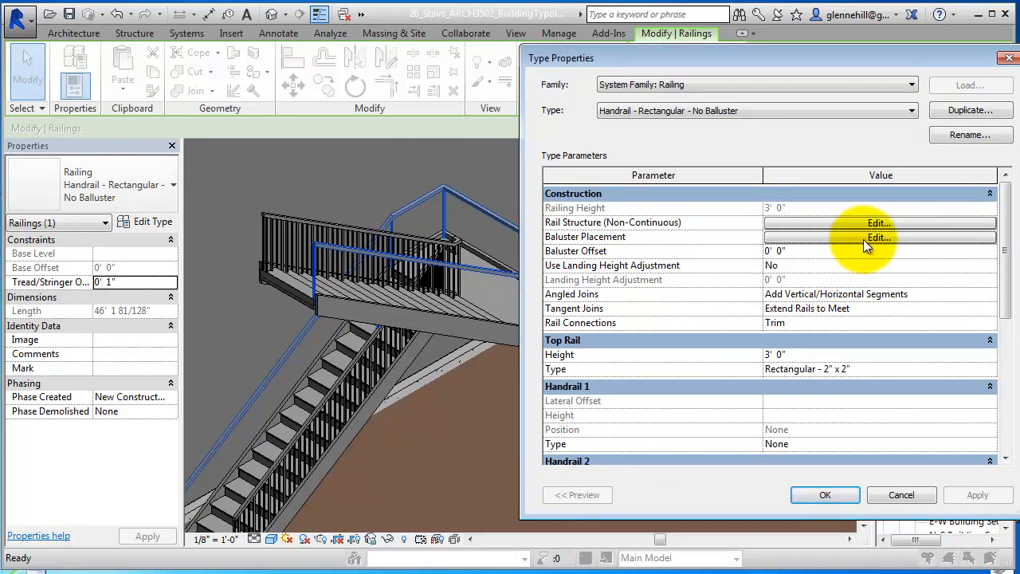
click(864, 239)
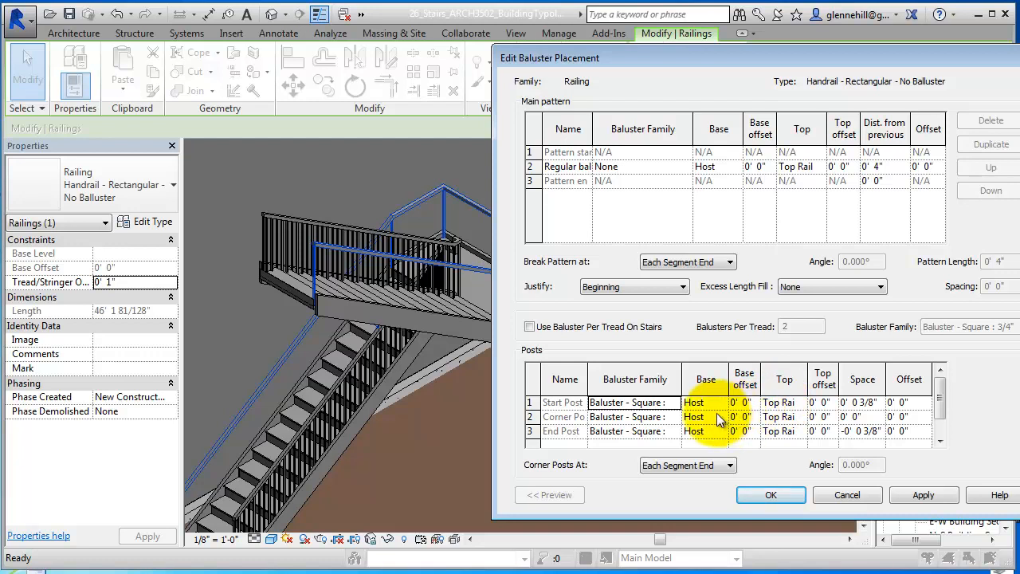
click(674, 407)
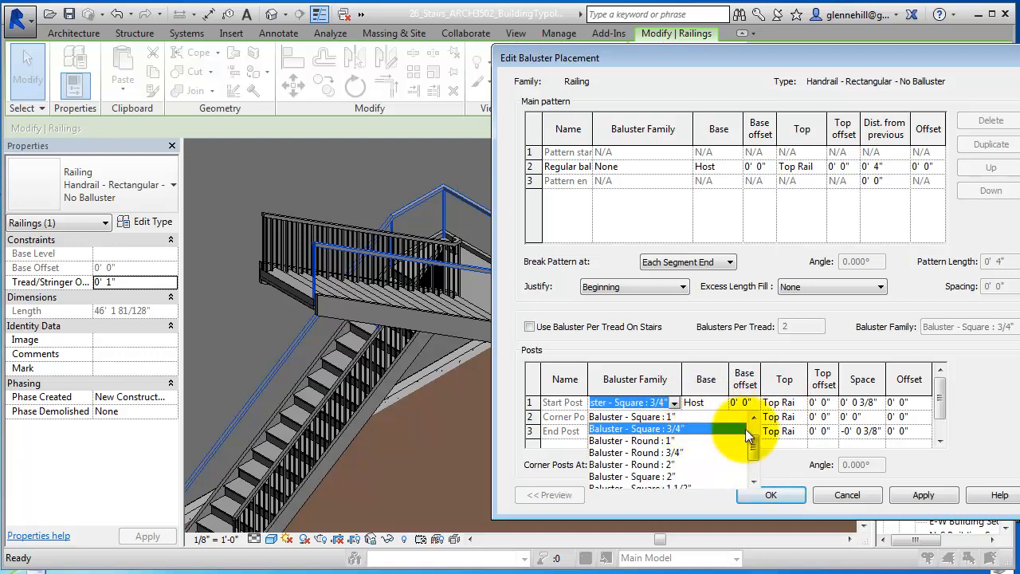
scroll(628, 418, up, 1)
click(628, 417)
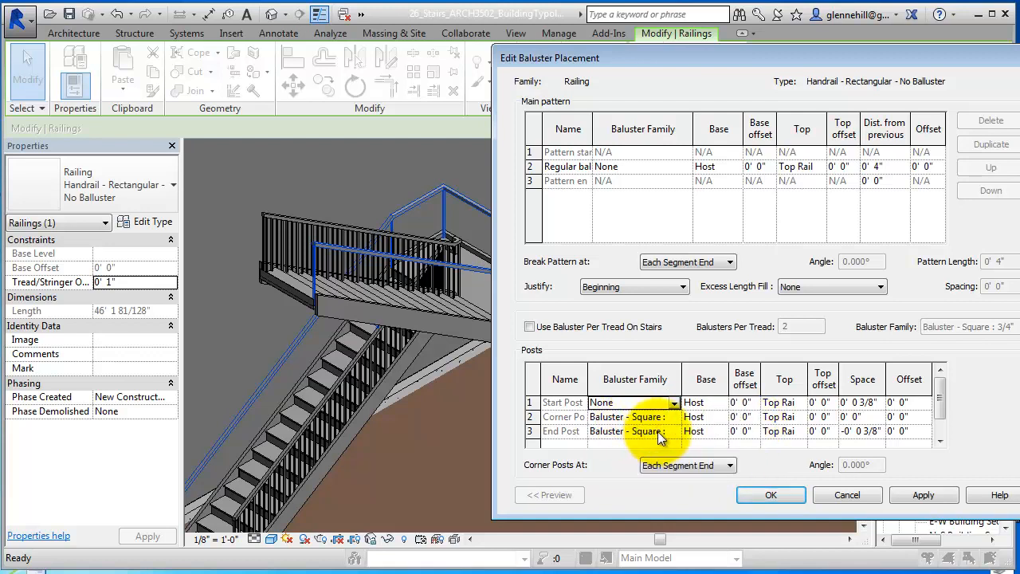
Set the corner and end posts' baluster families to None and apply the changes to the outer railing
click(660, 417)
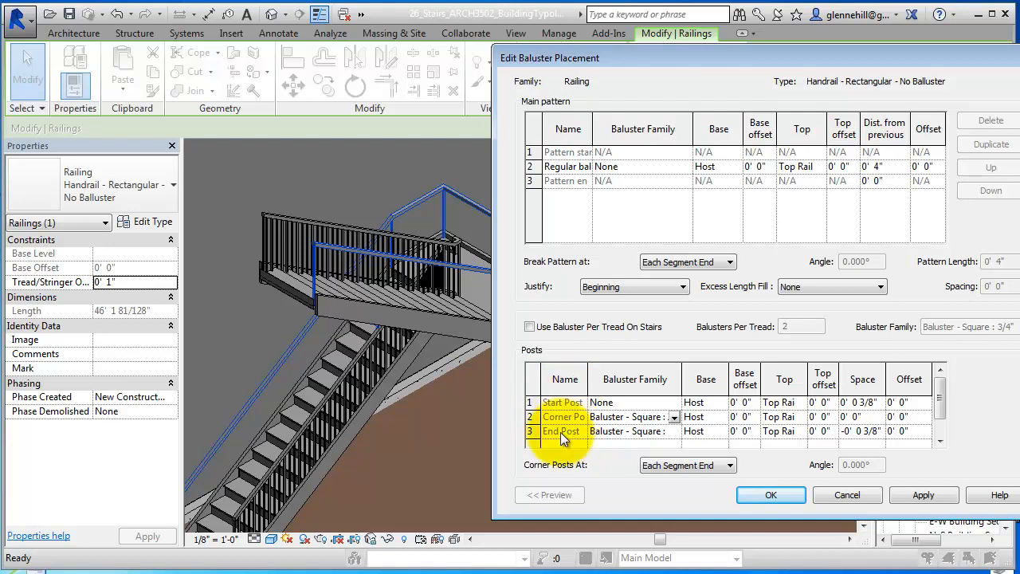
click(676, 416)
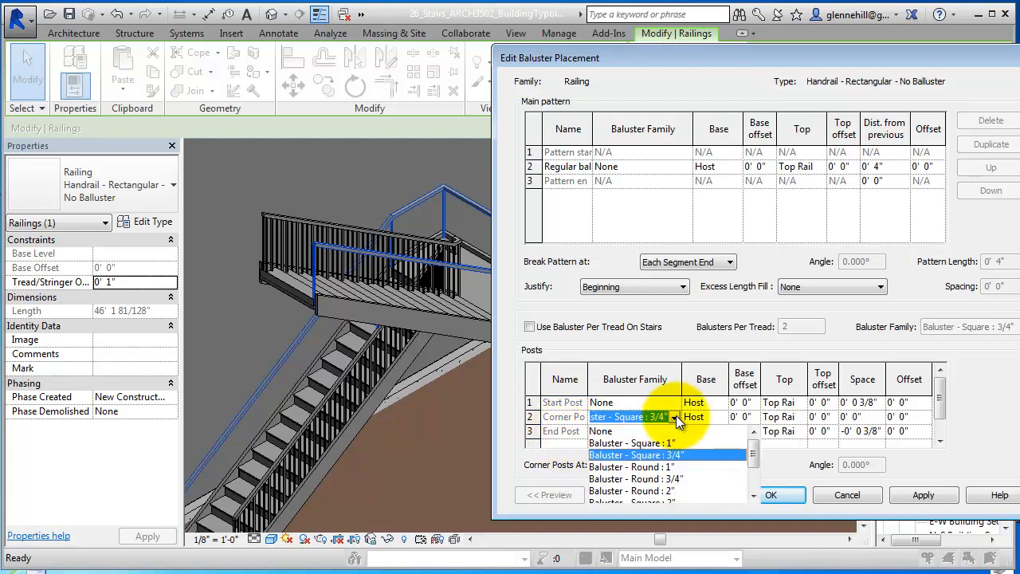
click(623, 432)
click(659, 436)
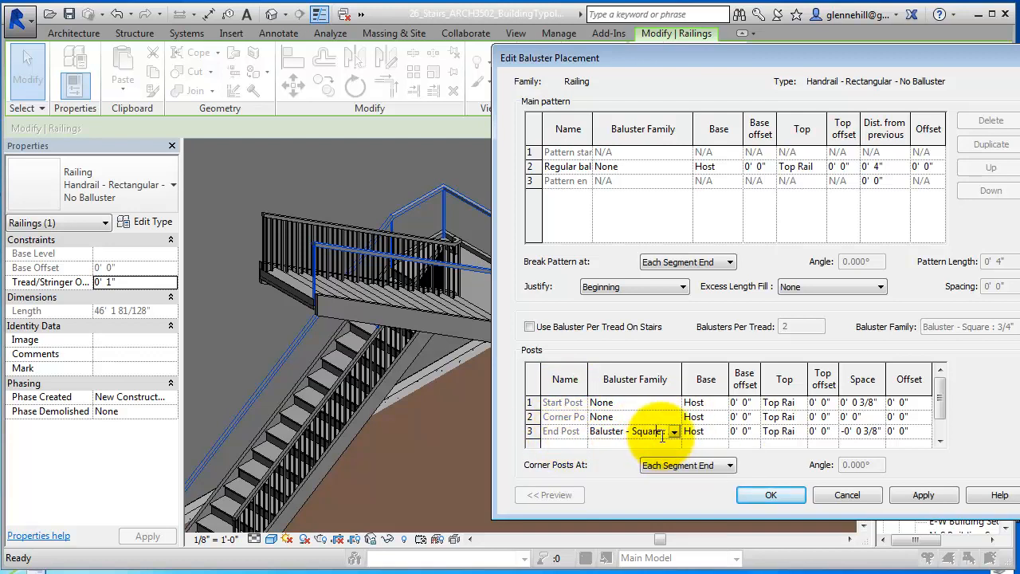
click(673, 432)
click(627, 445)
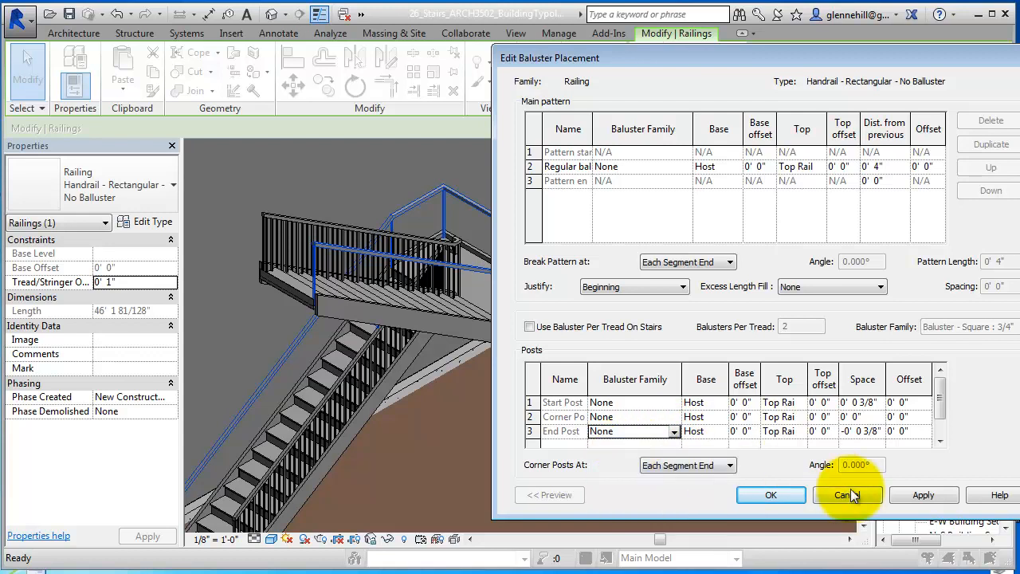
click(916, 495)
click(770, 494)
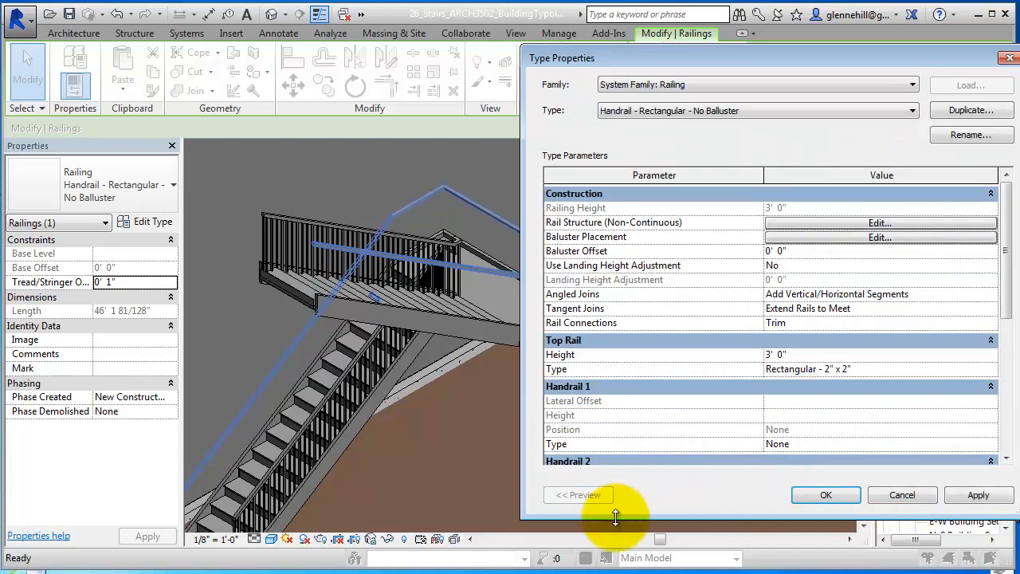
click(978, 495)
click(827, 496)
click(575, 347)
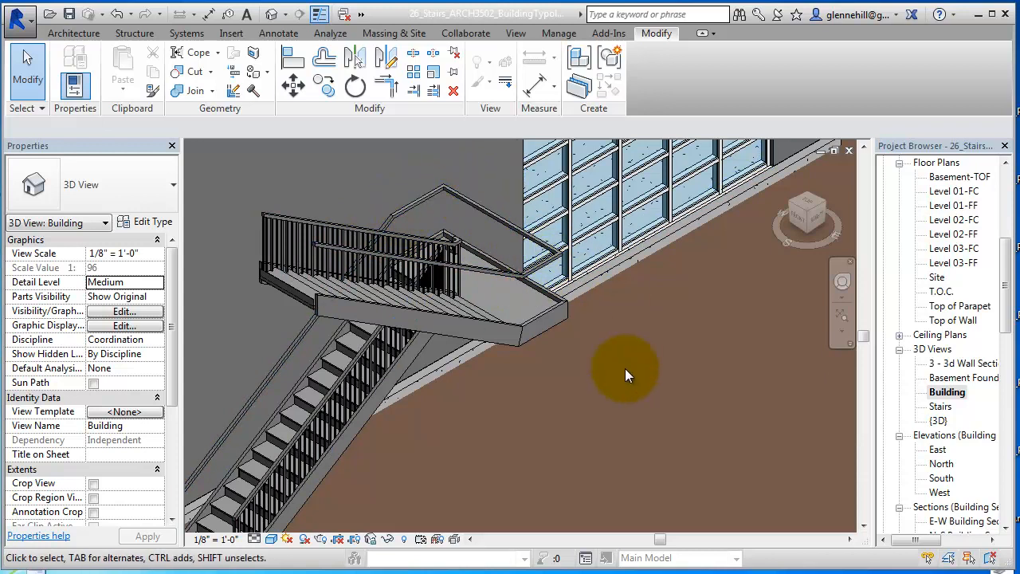
In the Level 01-FF floor plan, move the whole stair horizontally about 14'-6" to the left, inside the exterior wall
scroll(455, 378, down, 5)
middle_drag(479, 383, 604, 349)
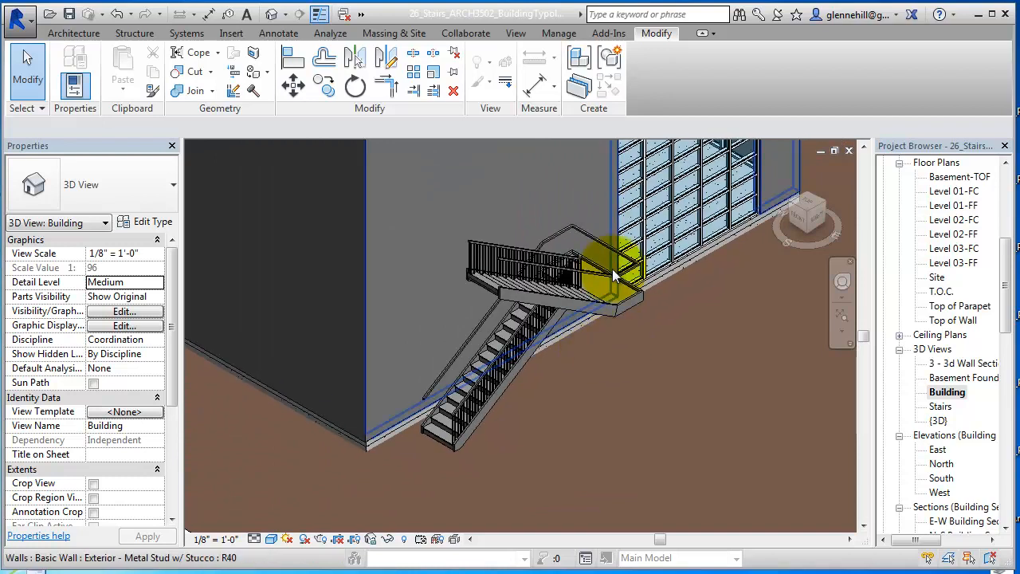
double_click(972, 207)
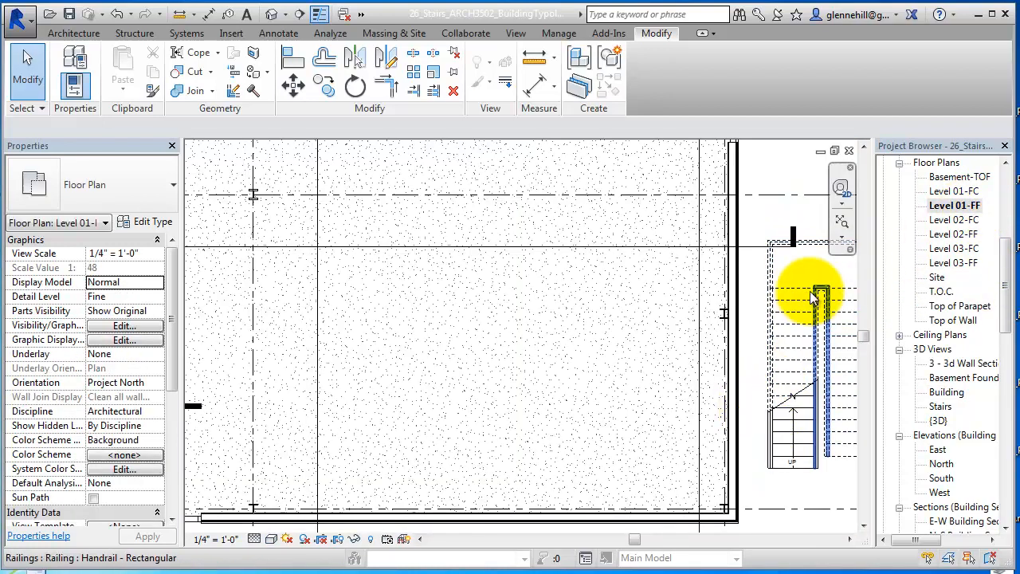
click(791, 305)
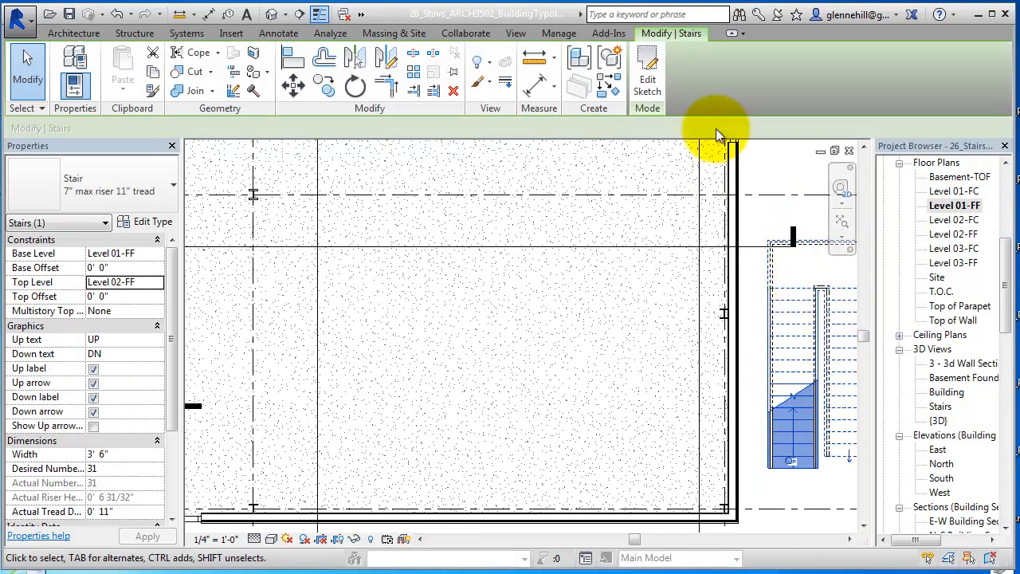
middle_drag(654, 288, 544, 327)
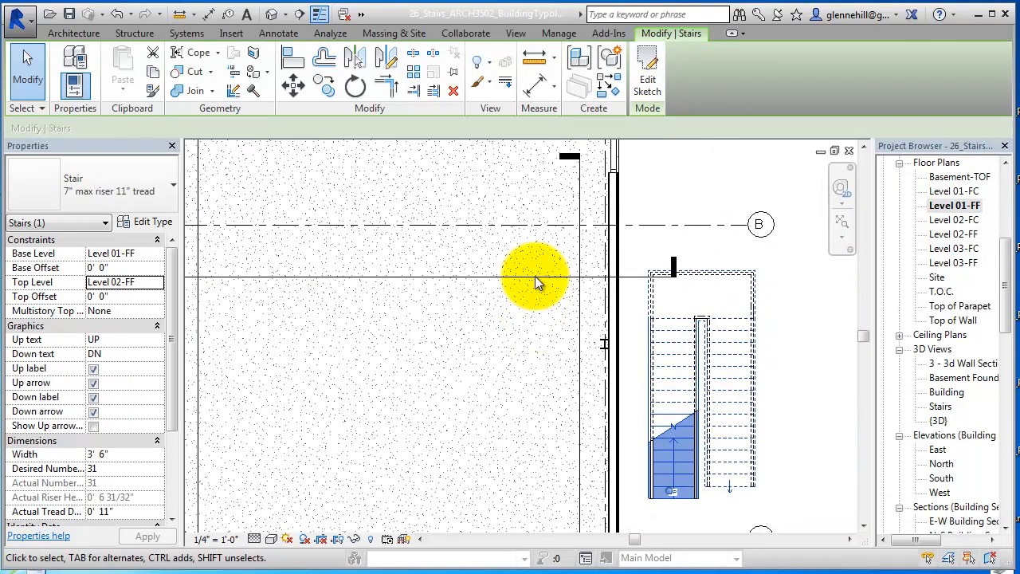
click(293, 85)
click(731, 323)
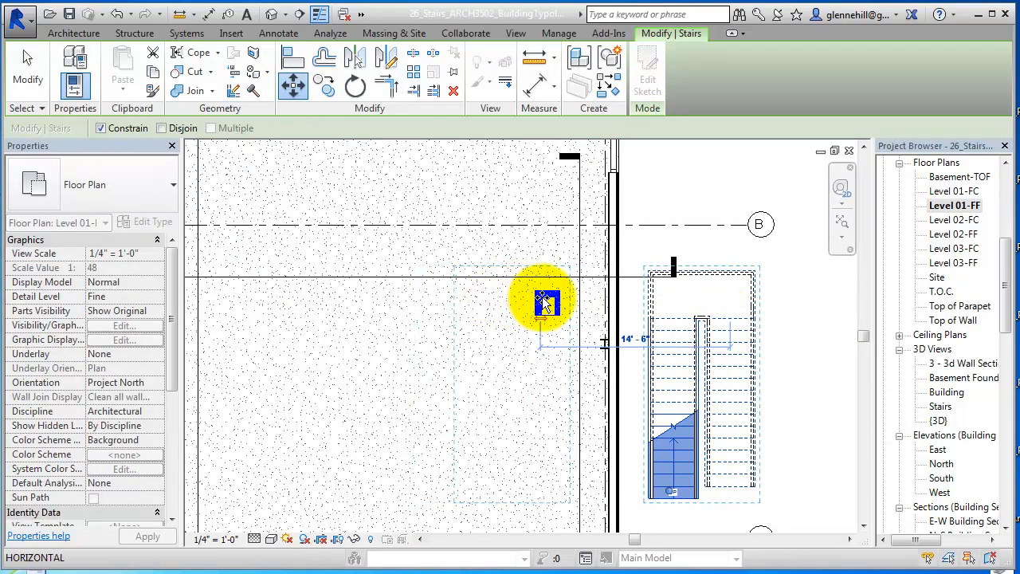
click(542, 296)
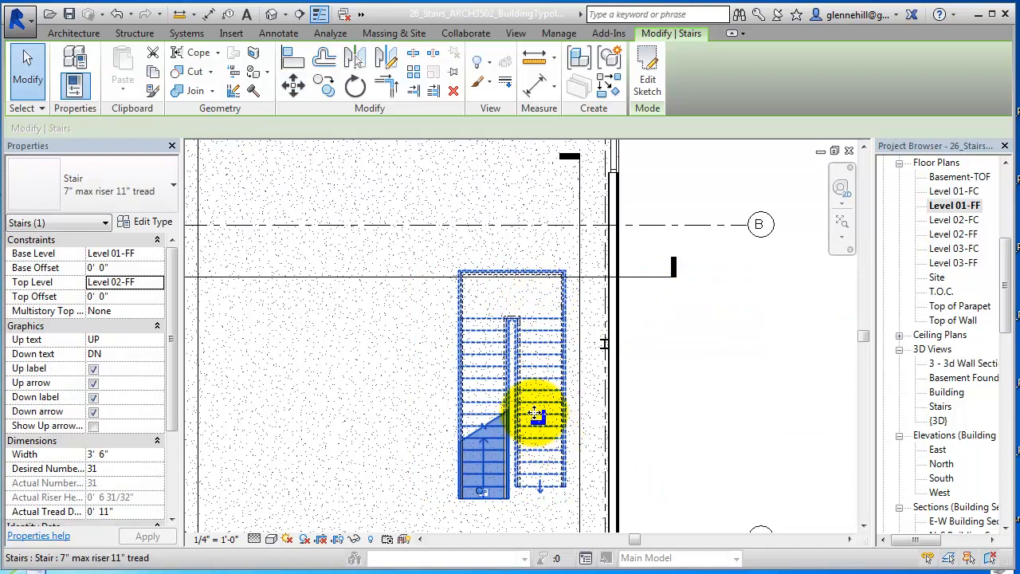
middle_drag(566, 434, 604, 467)
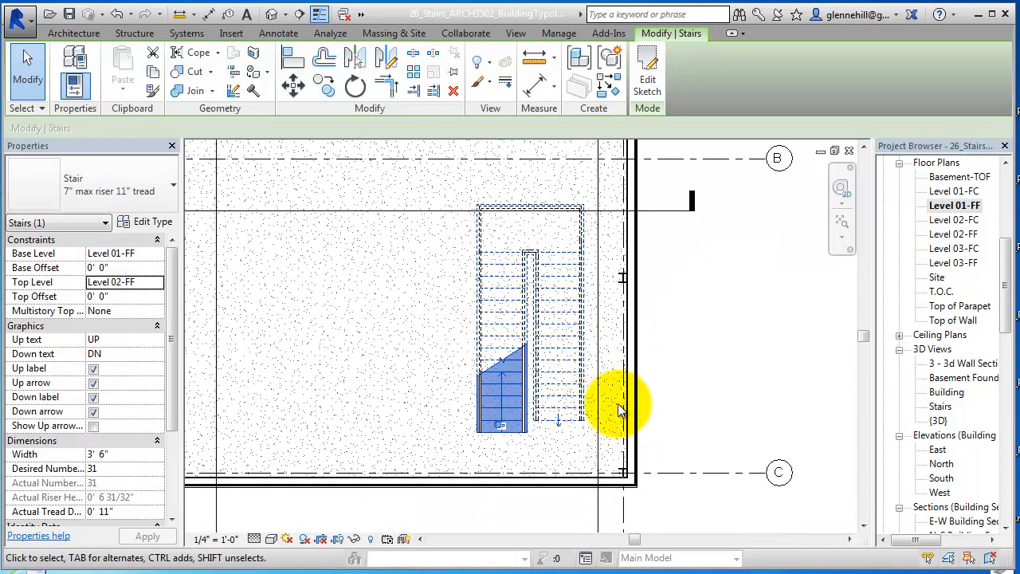